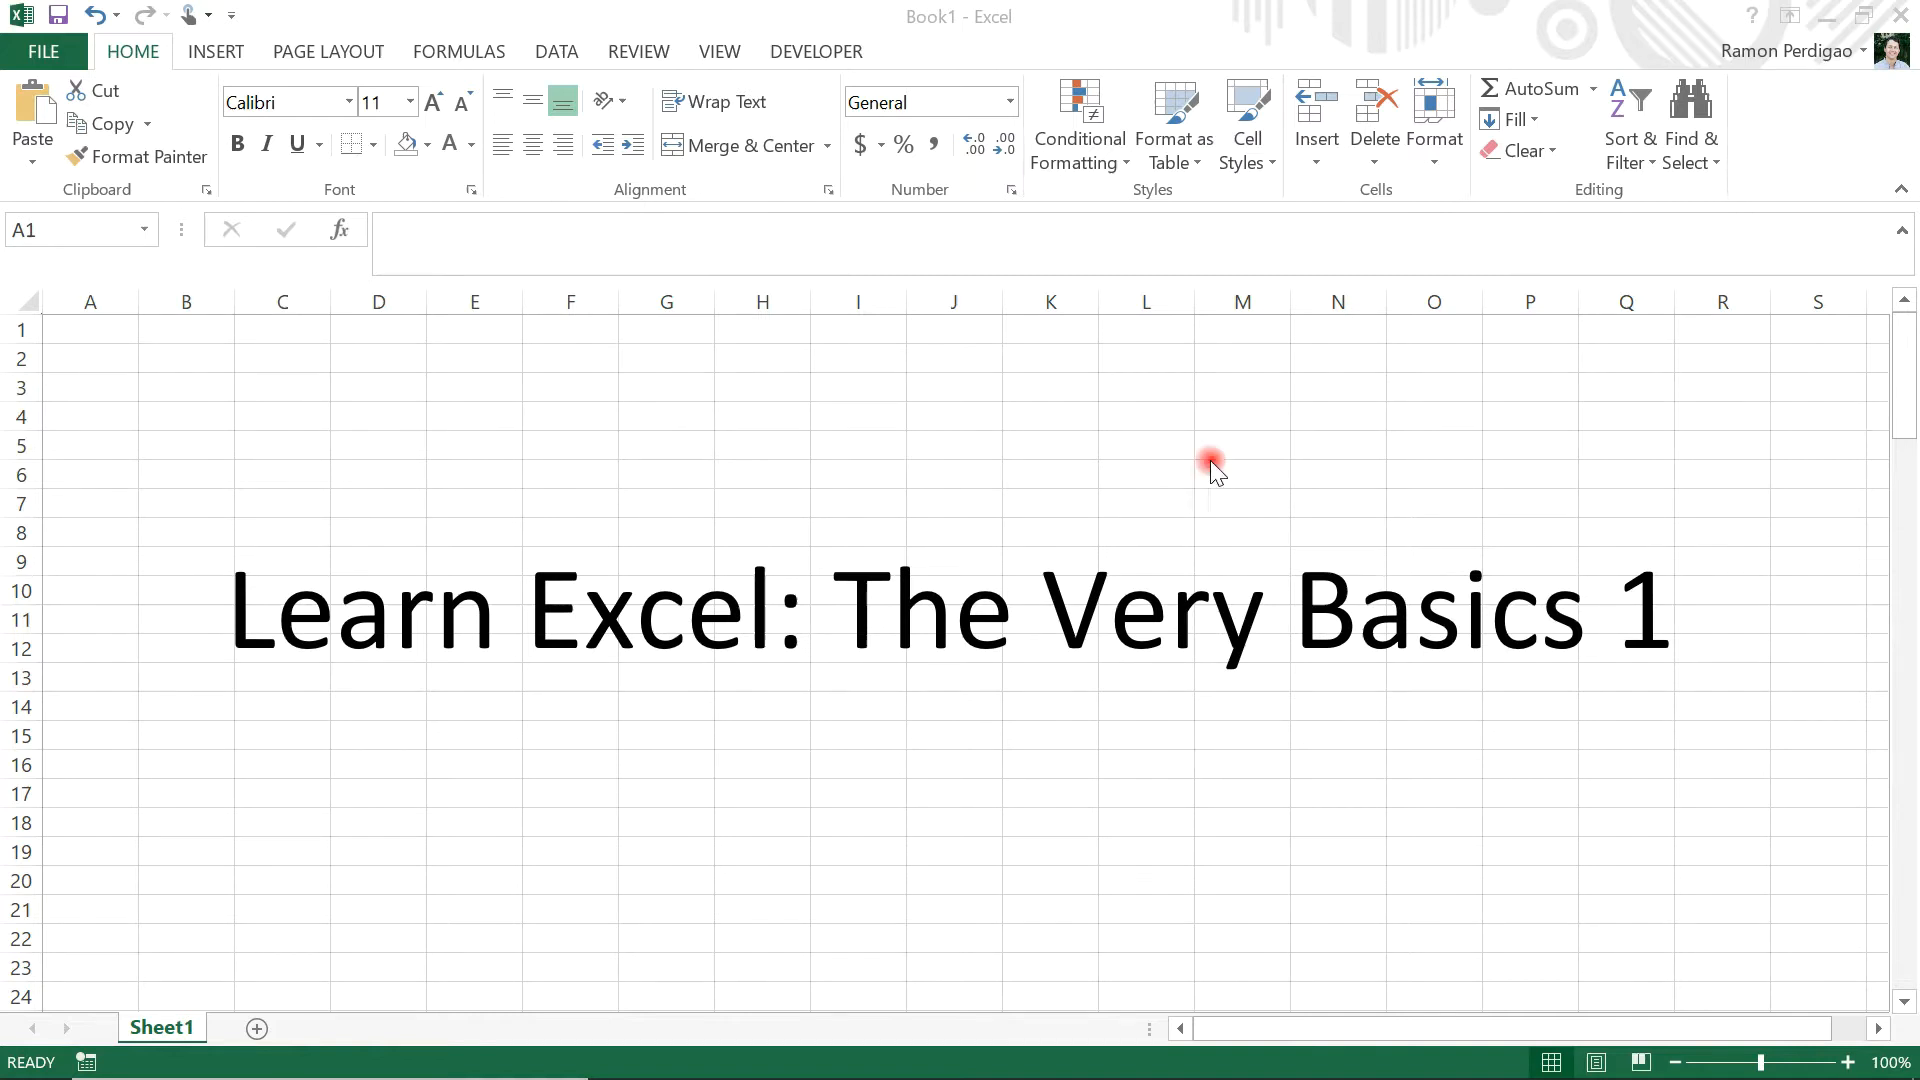
Delete the text box titled "Learn Excel: The Very Basics 1" from the sheet.
click(1097, 597)
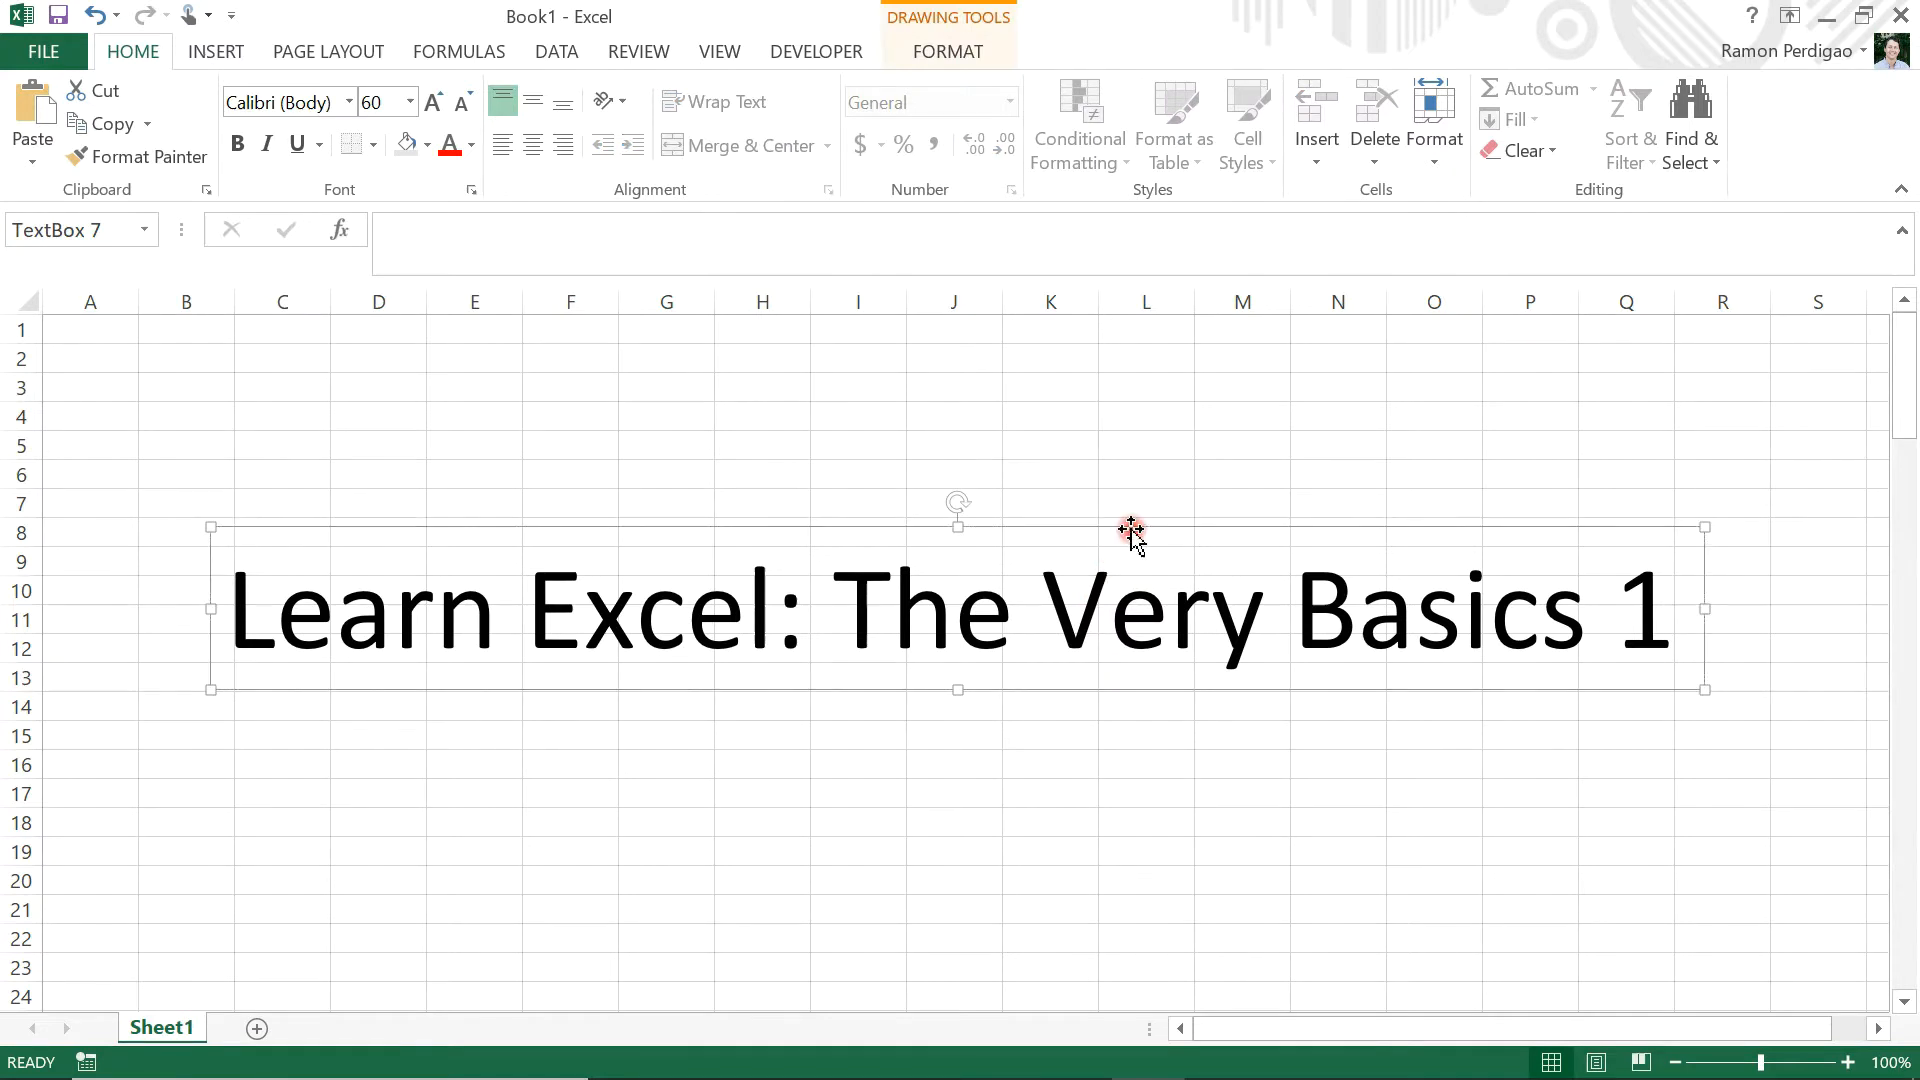
key(Delete)
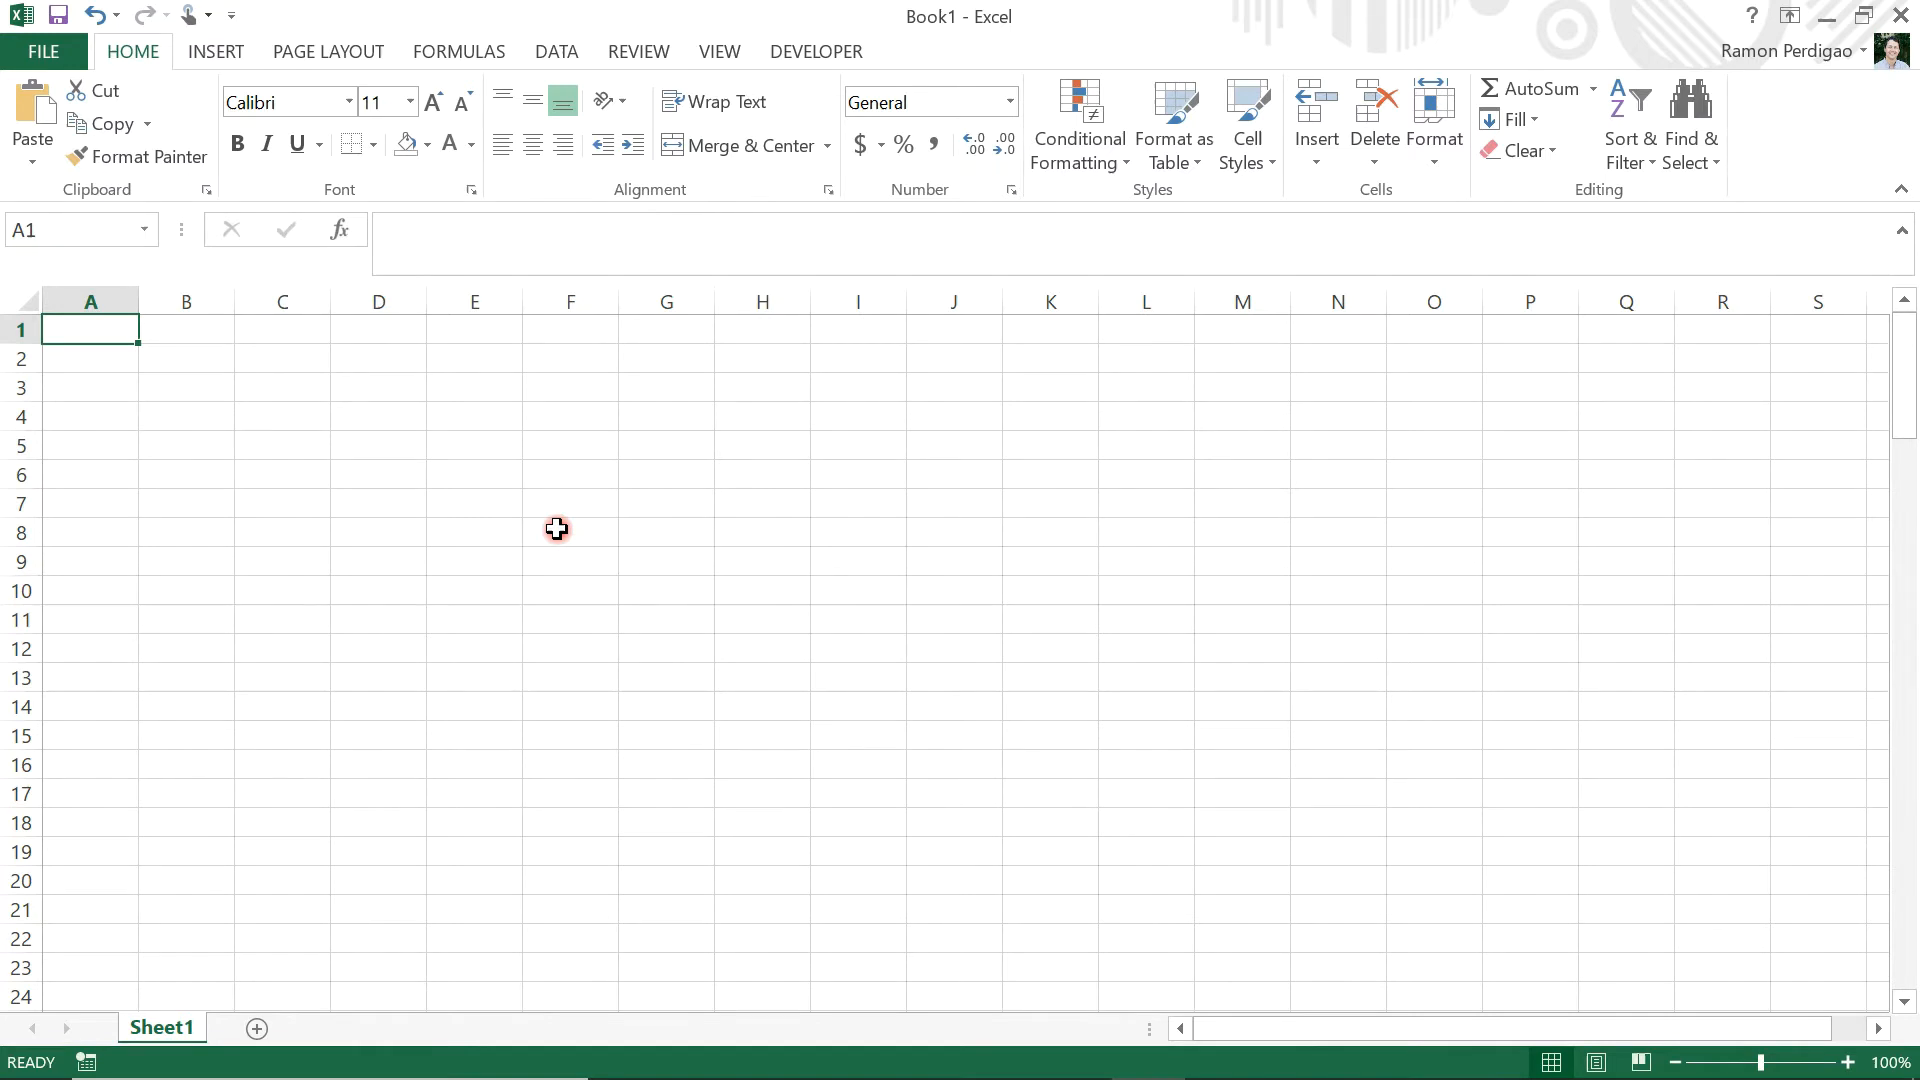
Enter the headers Item, Quantity, UOM, Unit Price and Total in cells A1 through E1.
text(Item)
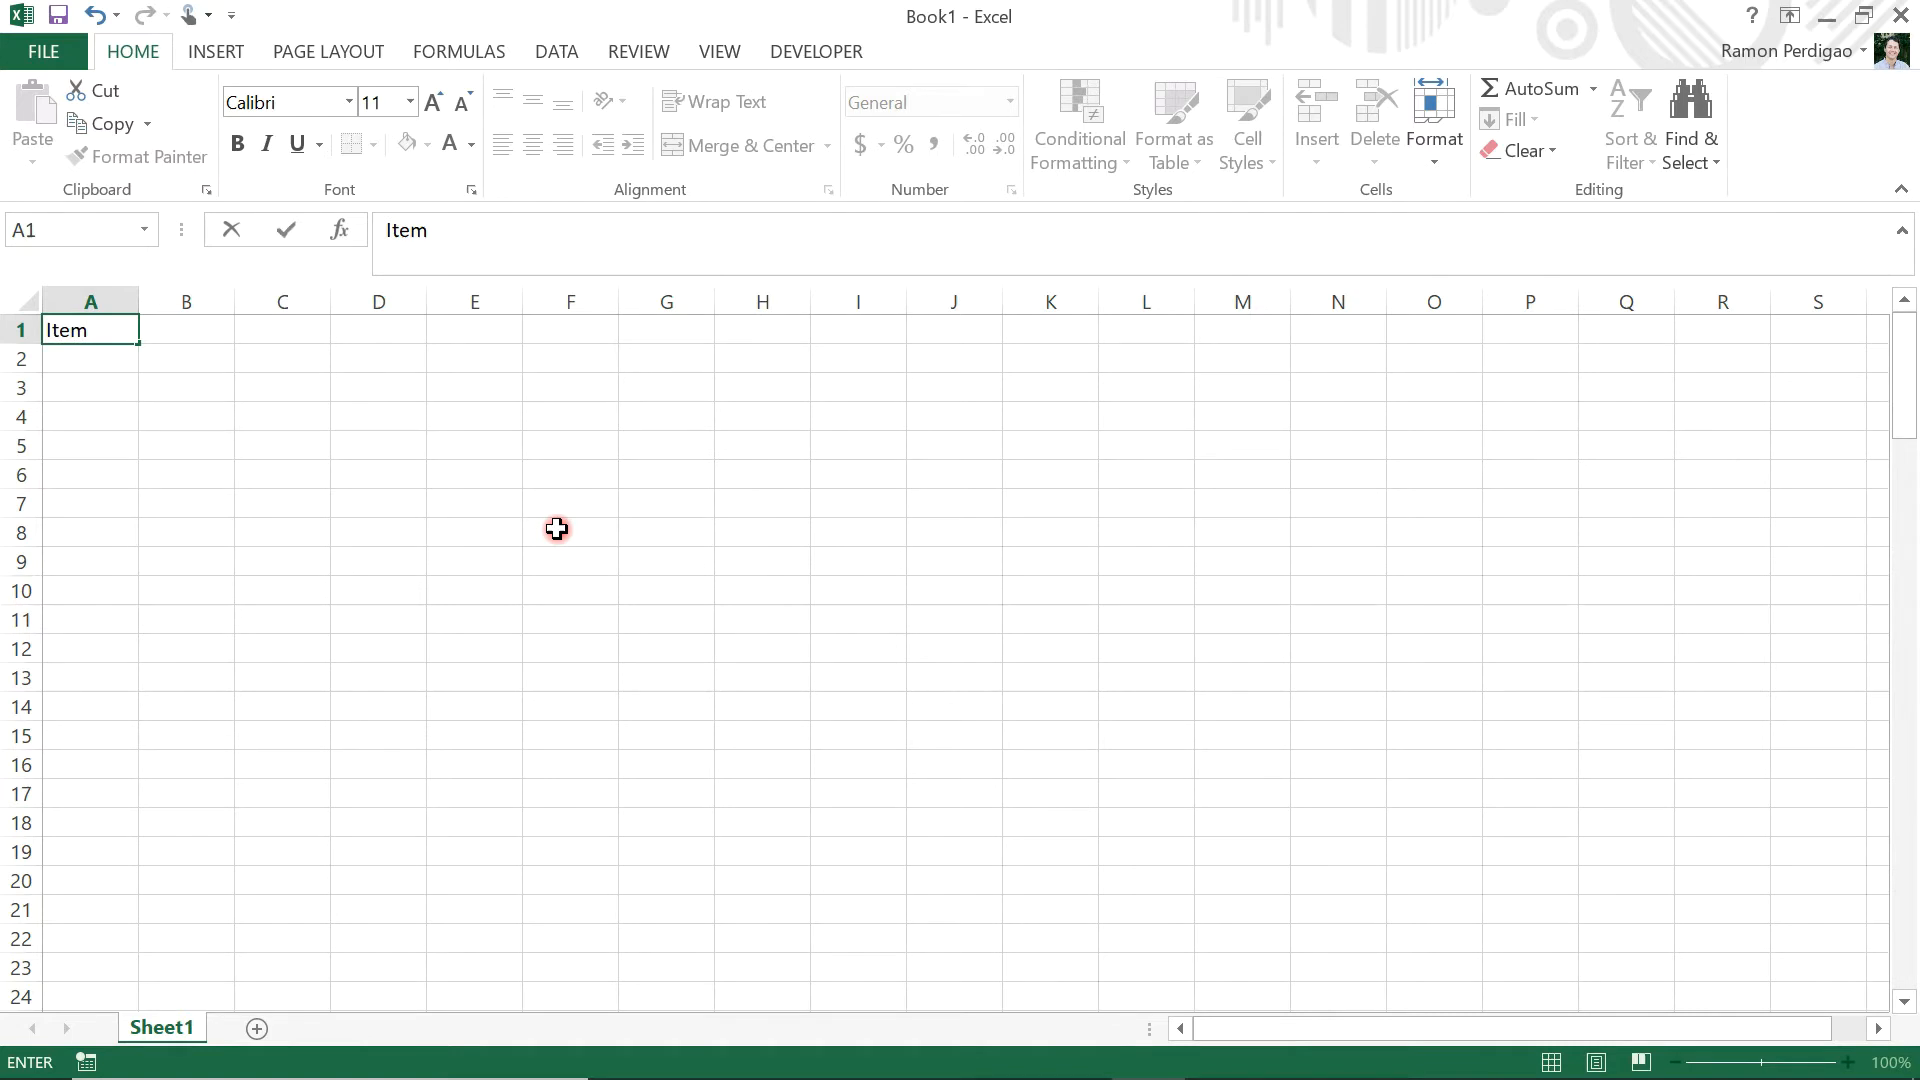
key(Tab)
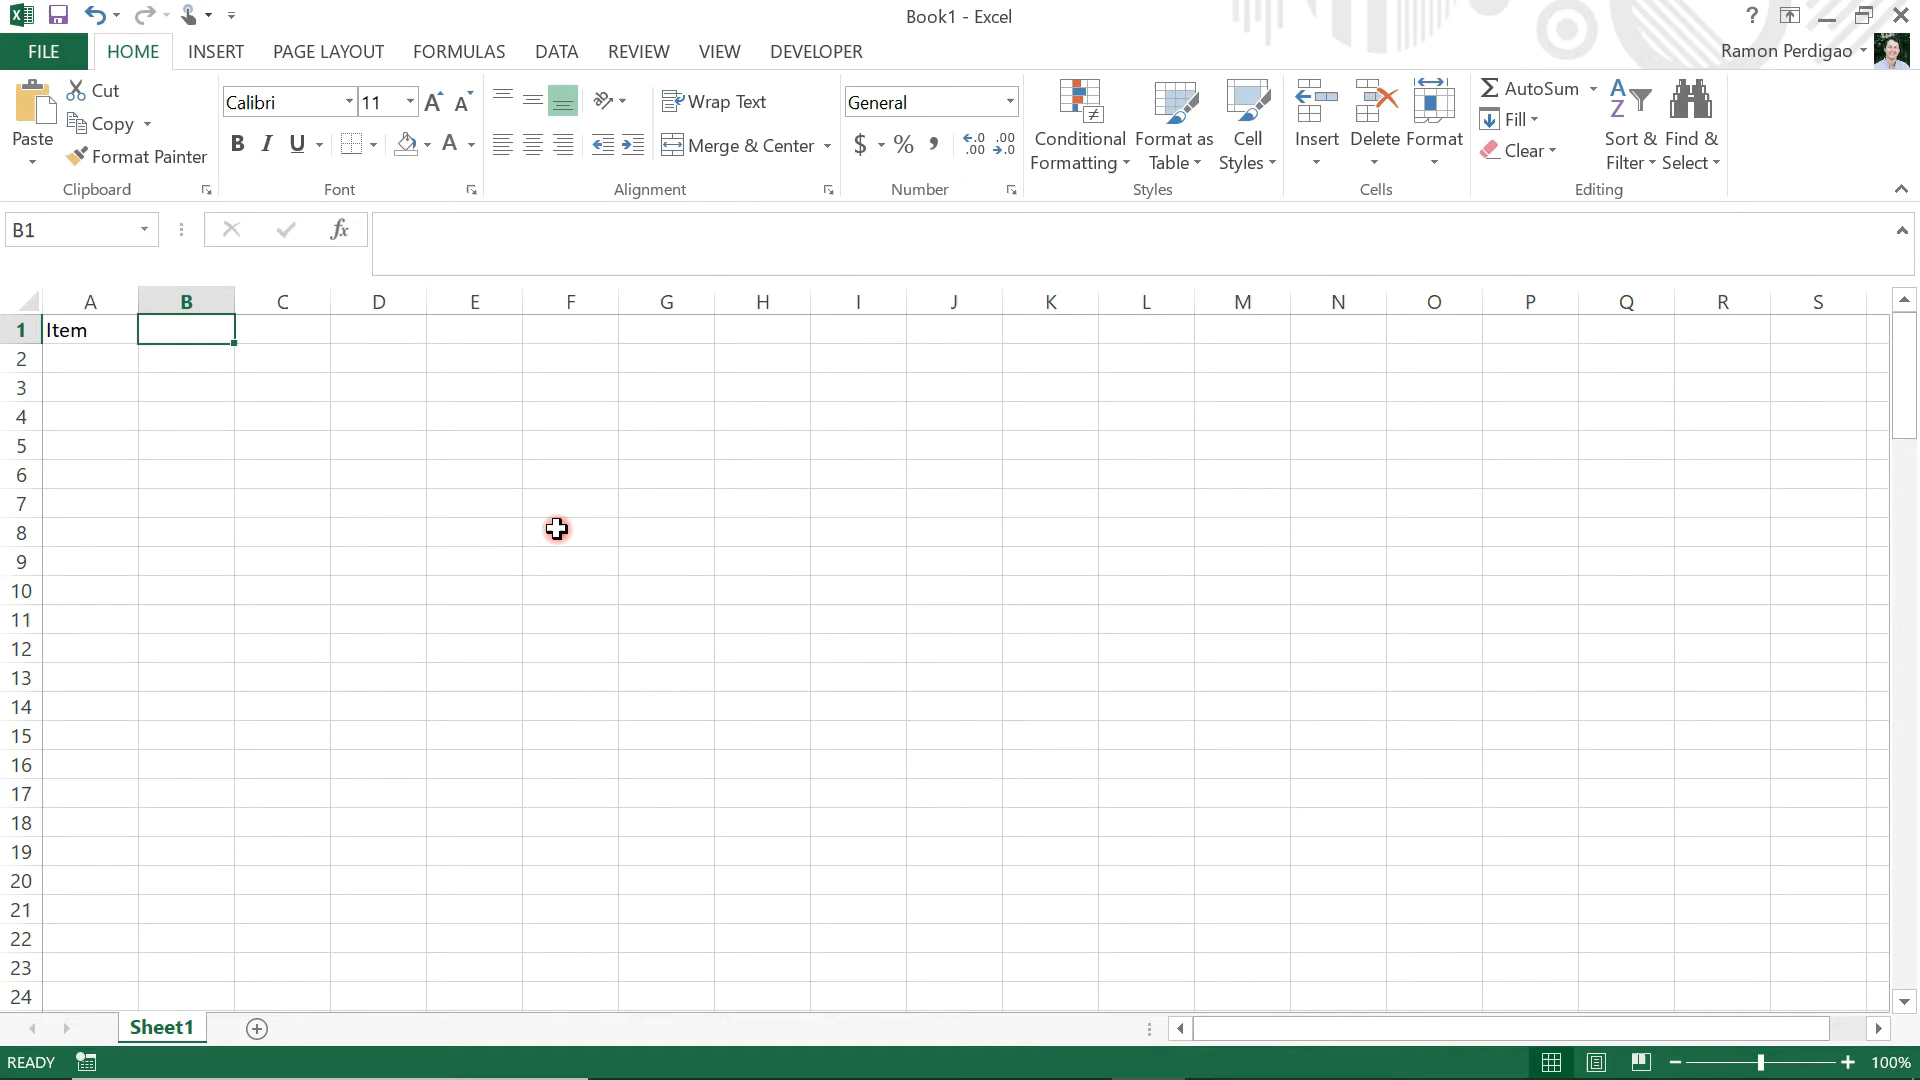
text(Quantiy)
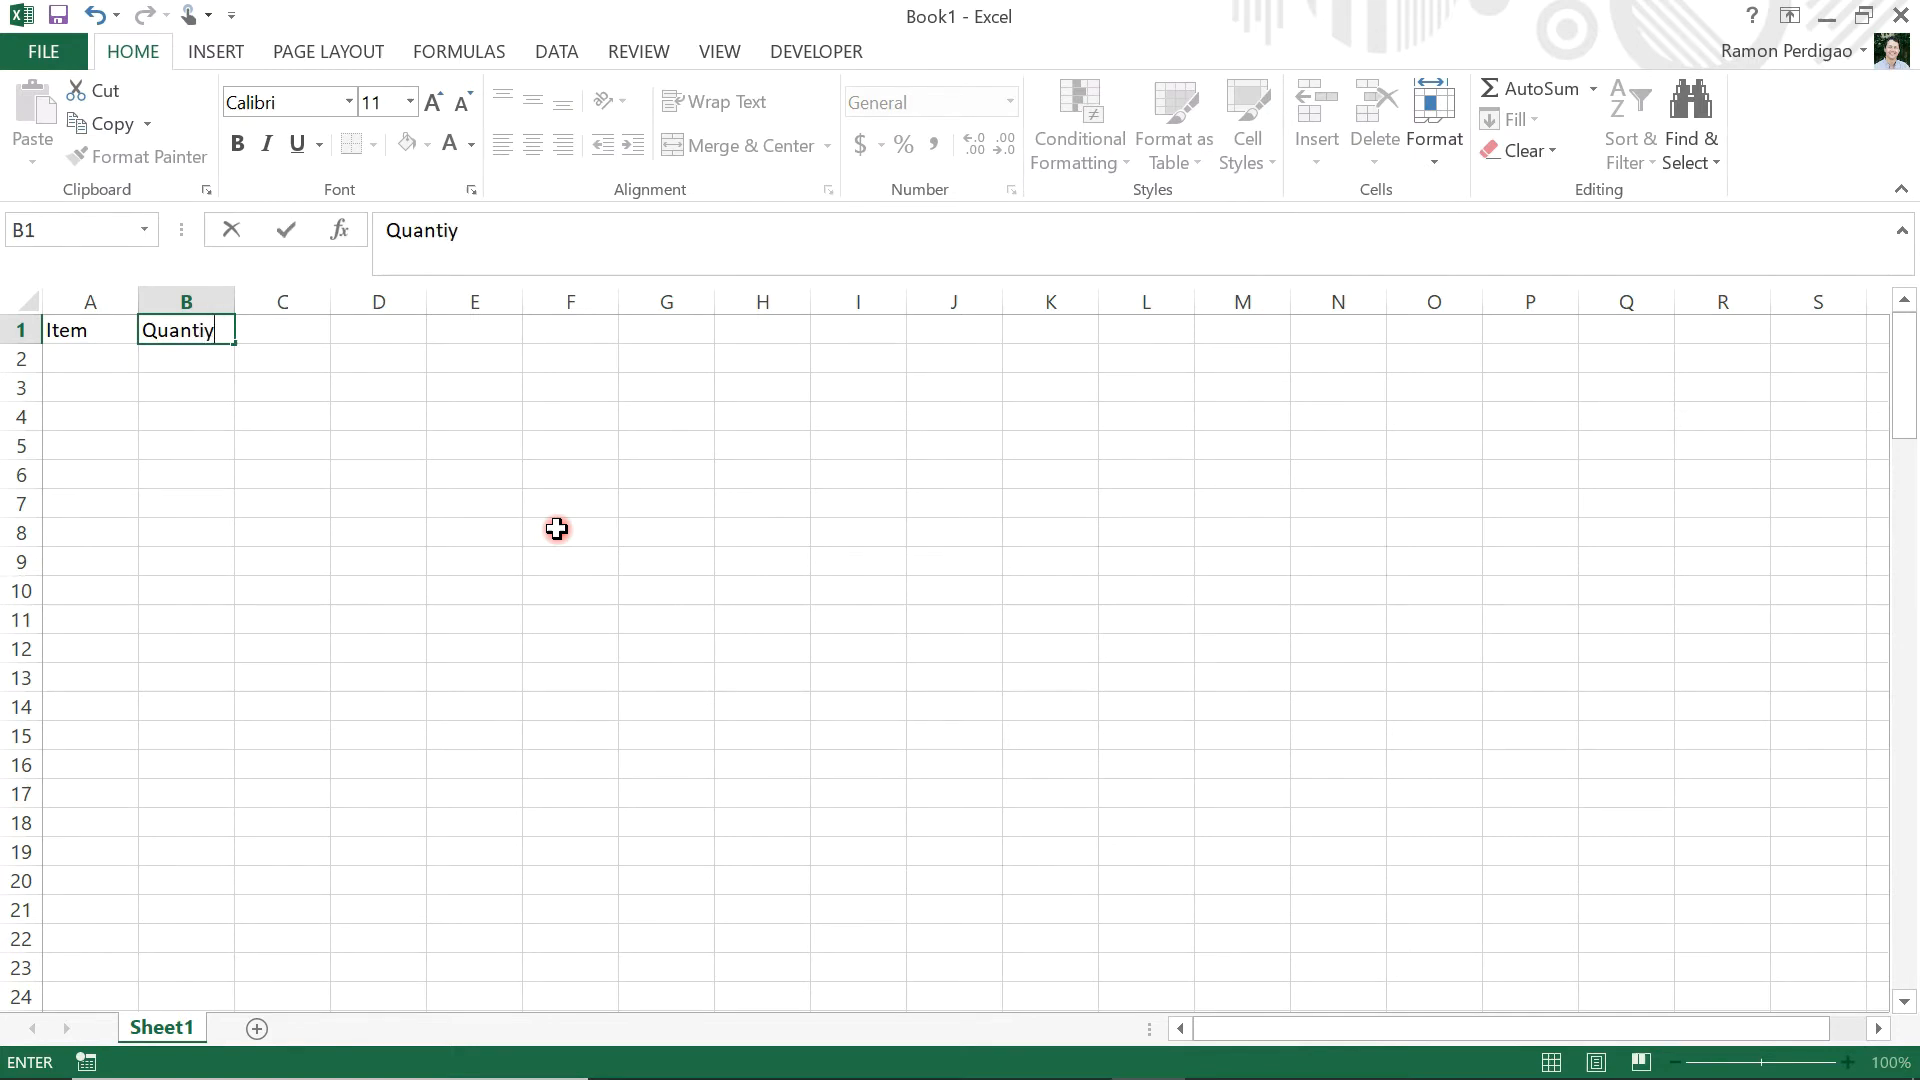
key(BackSpace)
text(ty)
key(Tab)
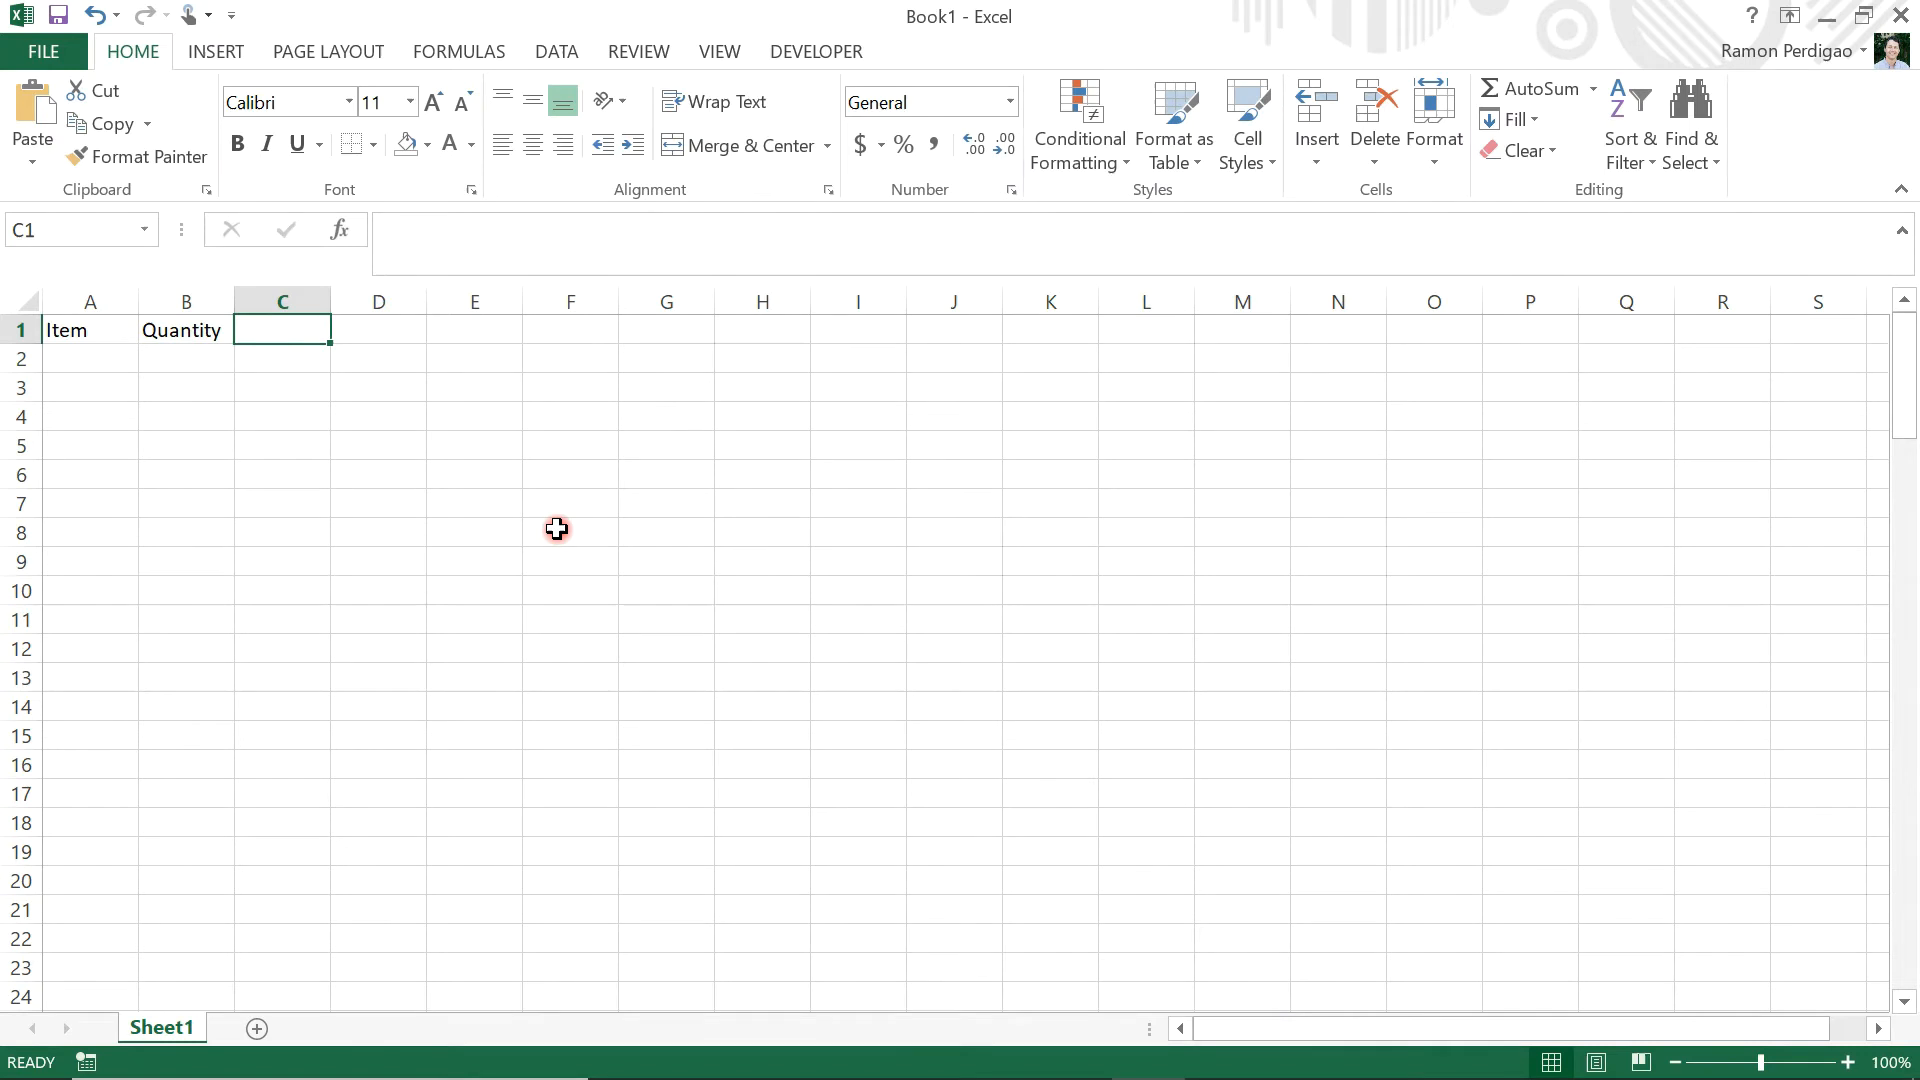
text(UOM)
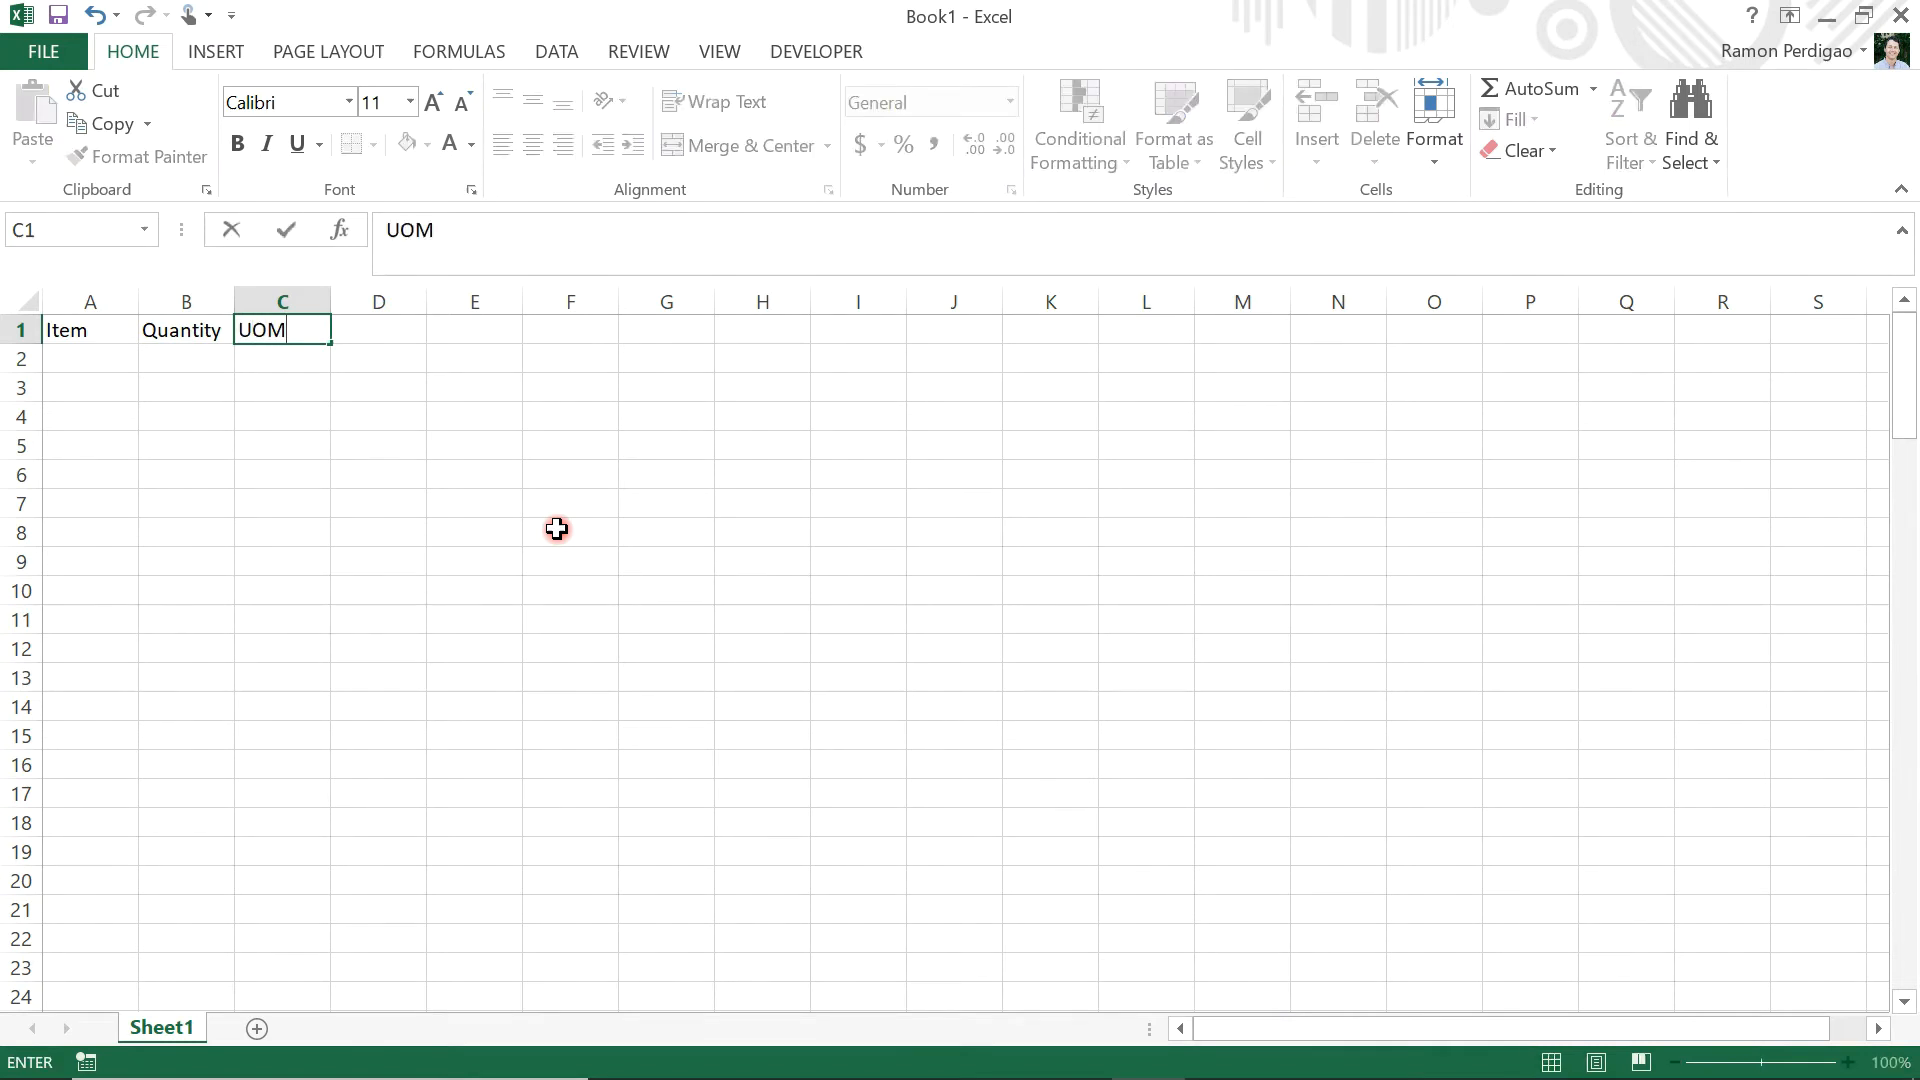
key(Tab)
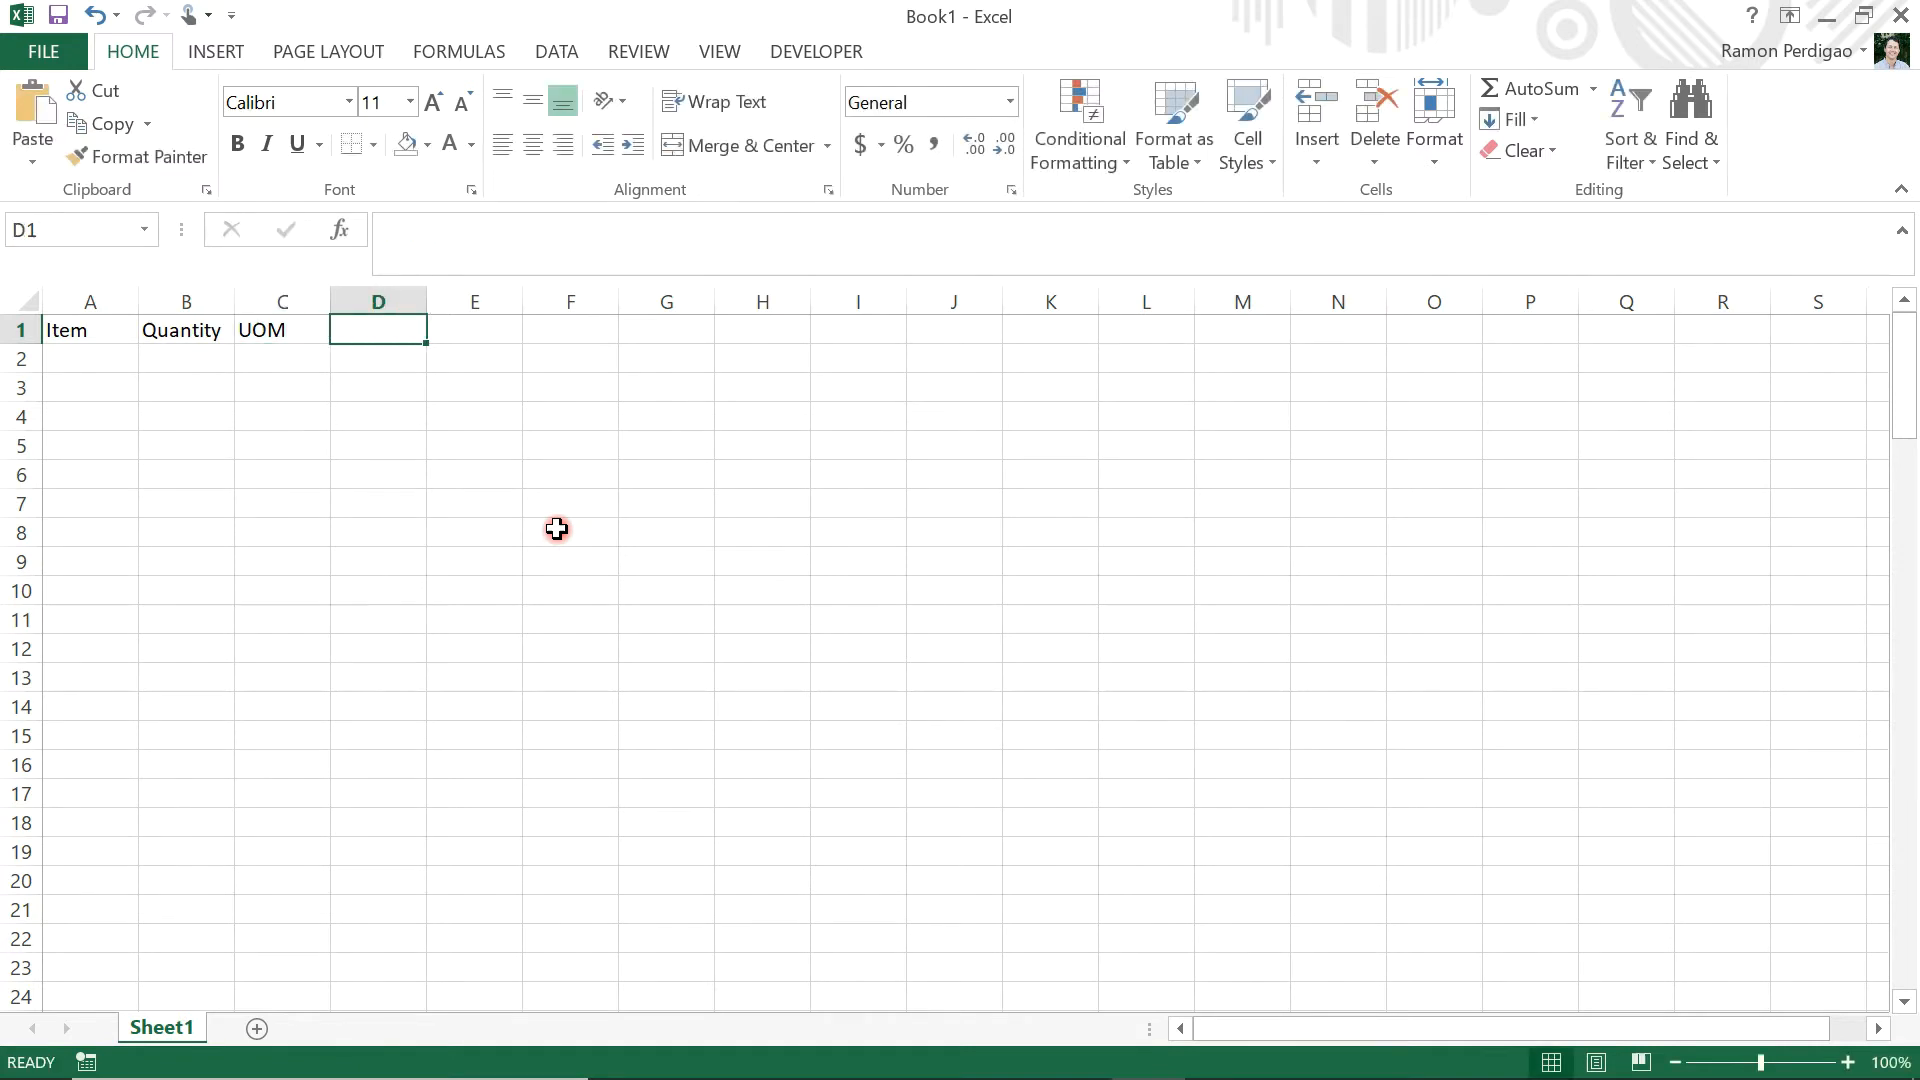
text(Unit Price)
key(Tab)
text(Total)
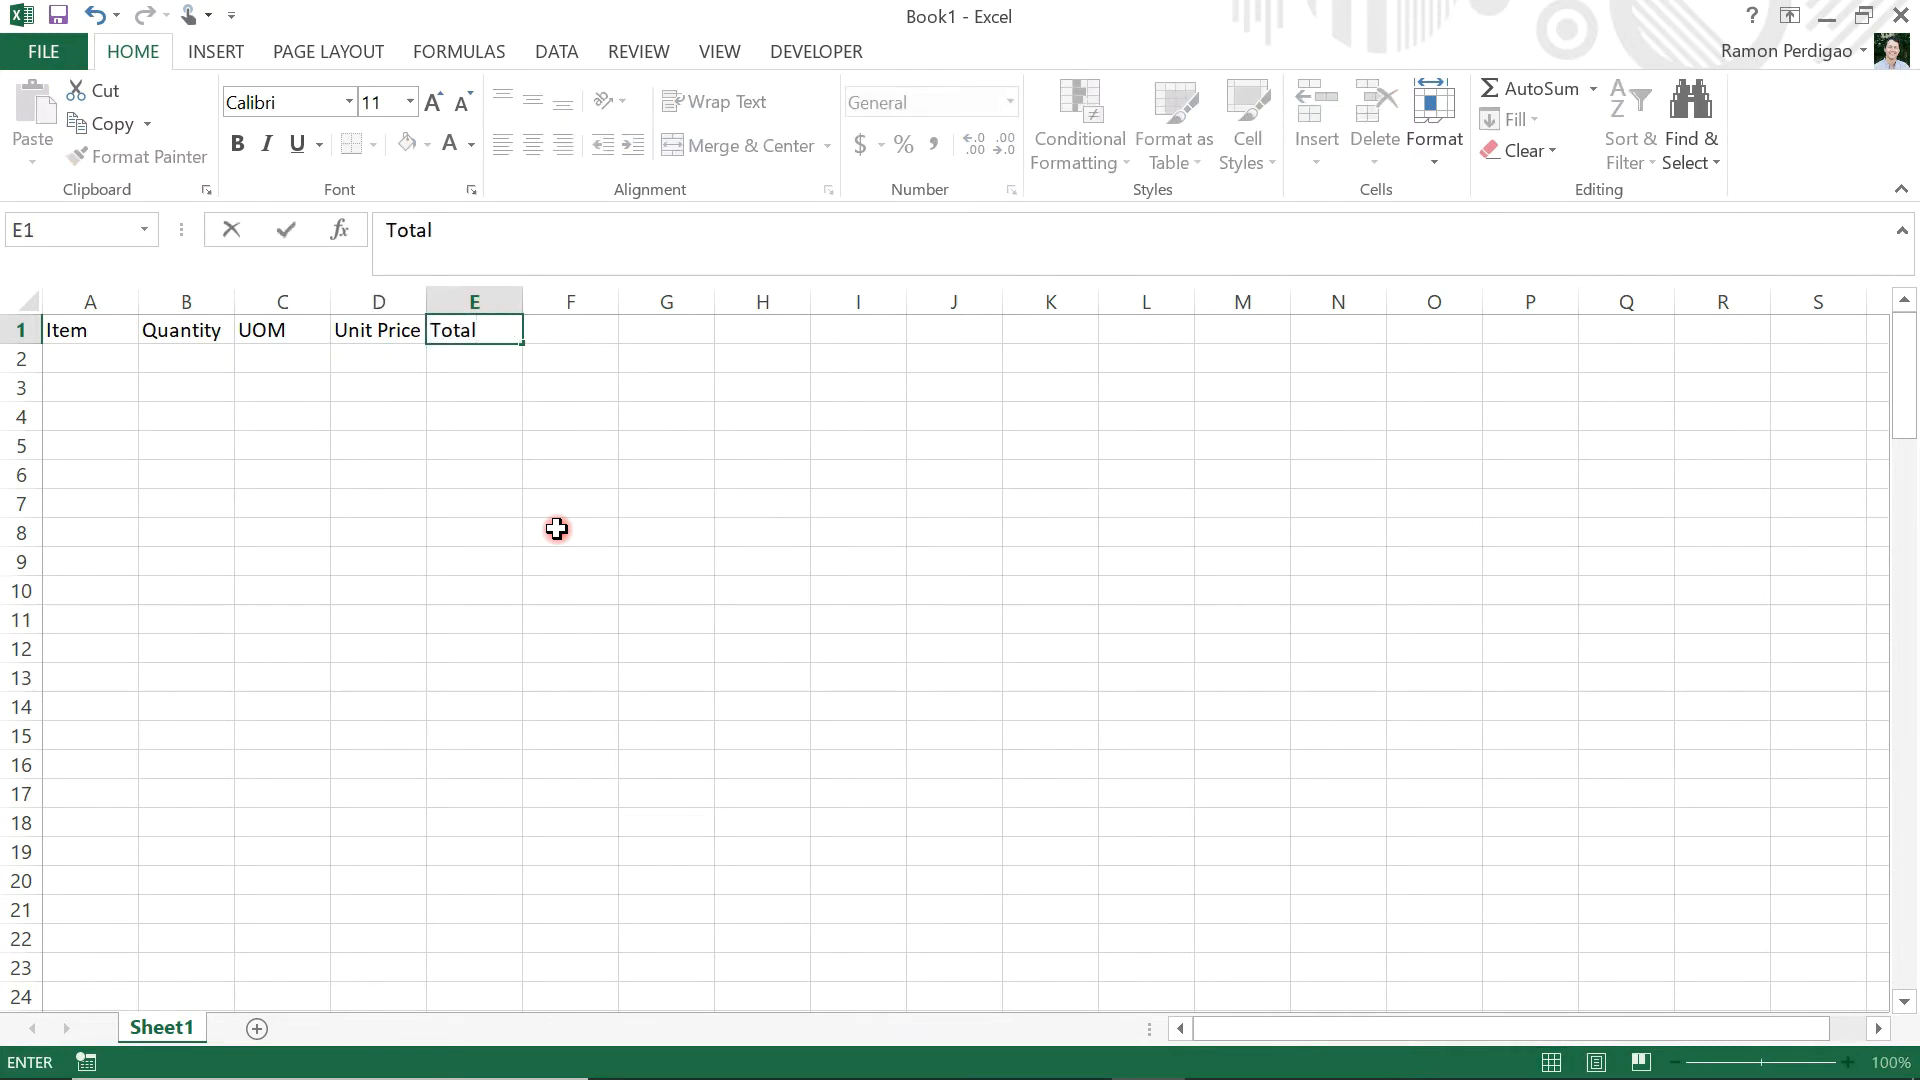
key(Return)
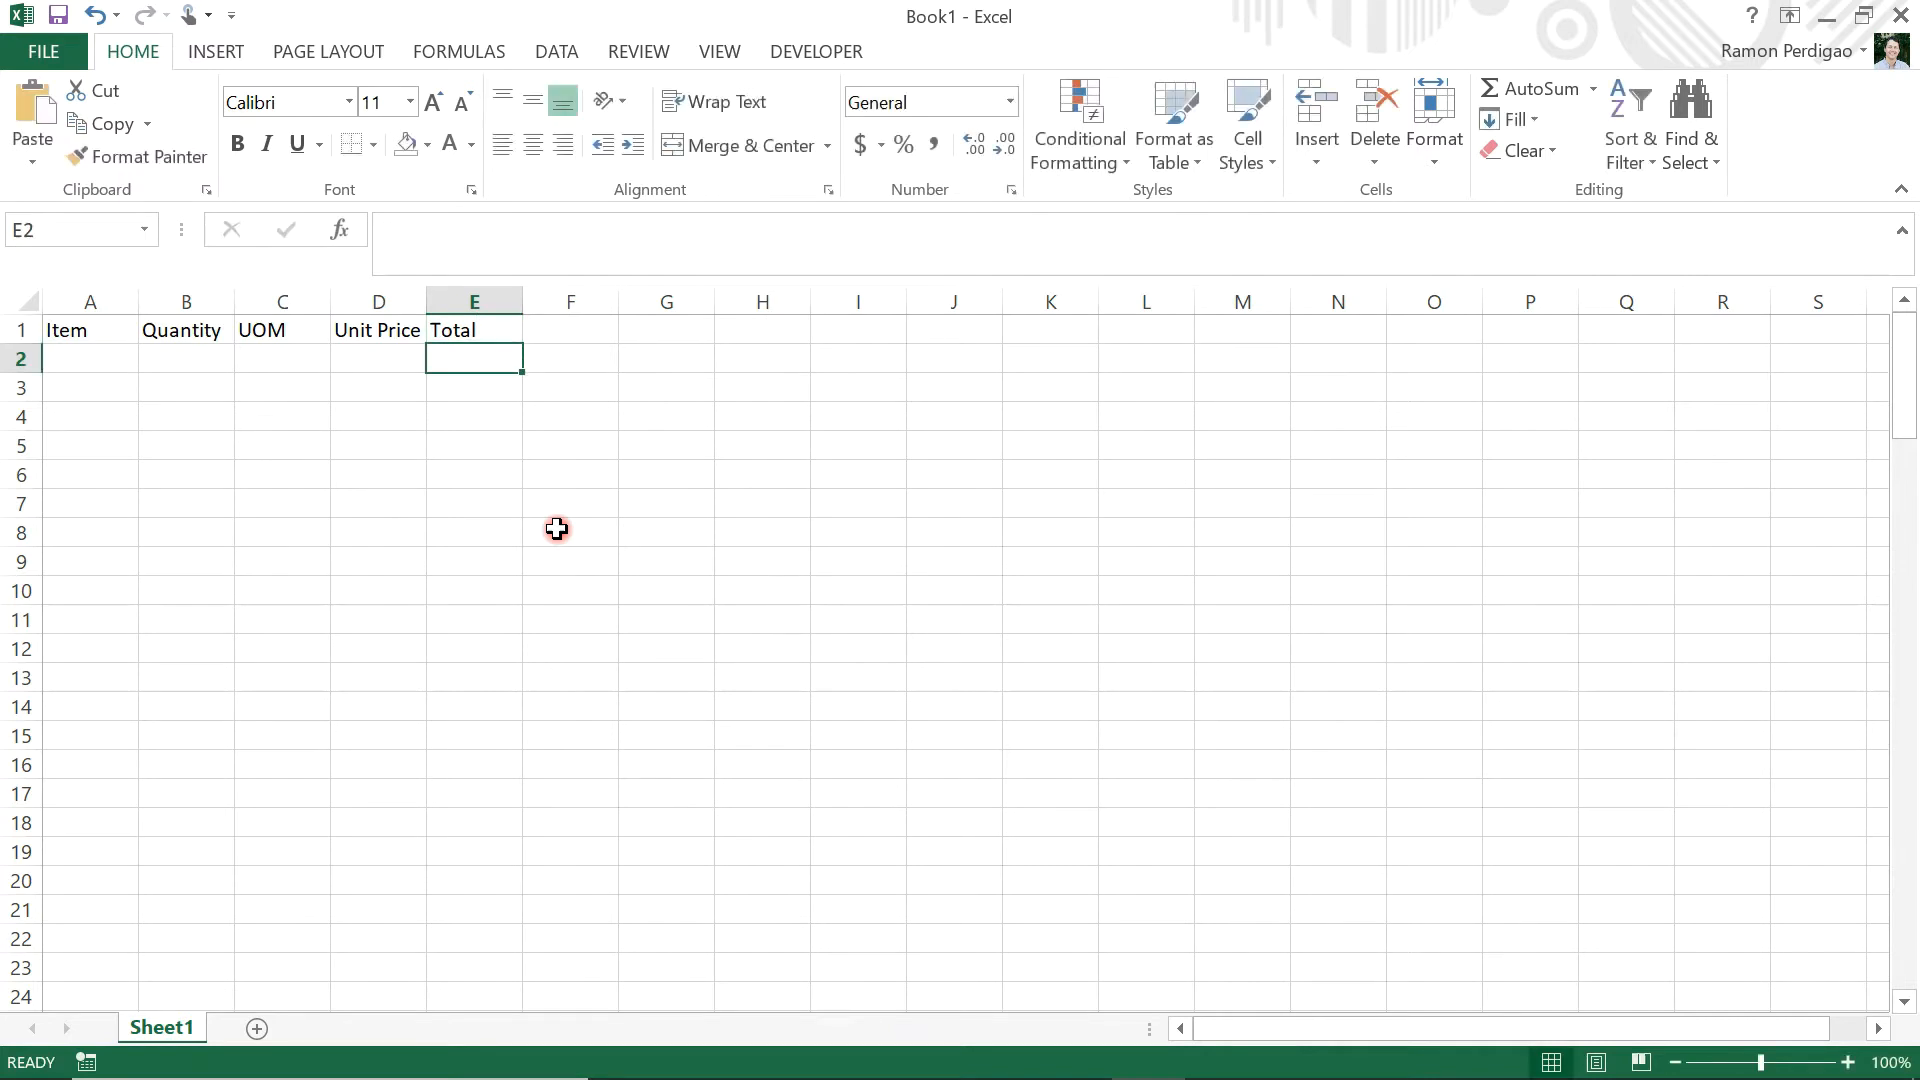
Fill row 2 with item Milk, quantity 1, UOM "bag of 4L" and unit price 4.49.
key(Left)
key(Left)
key(Left)
key(Left)
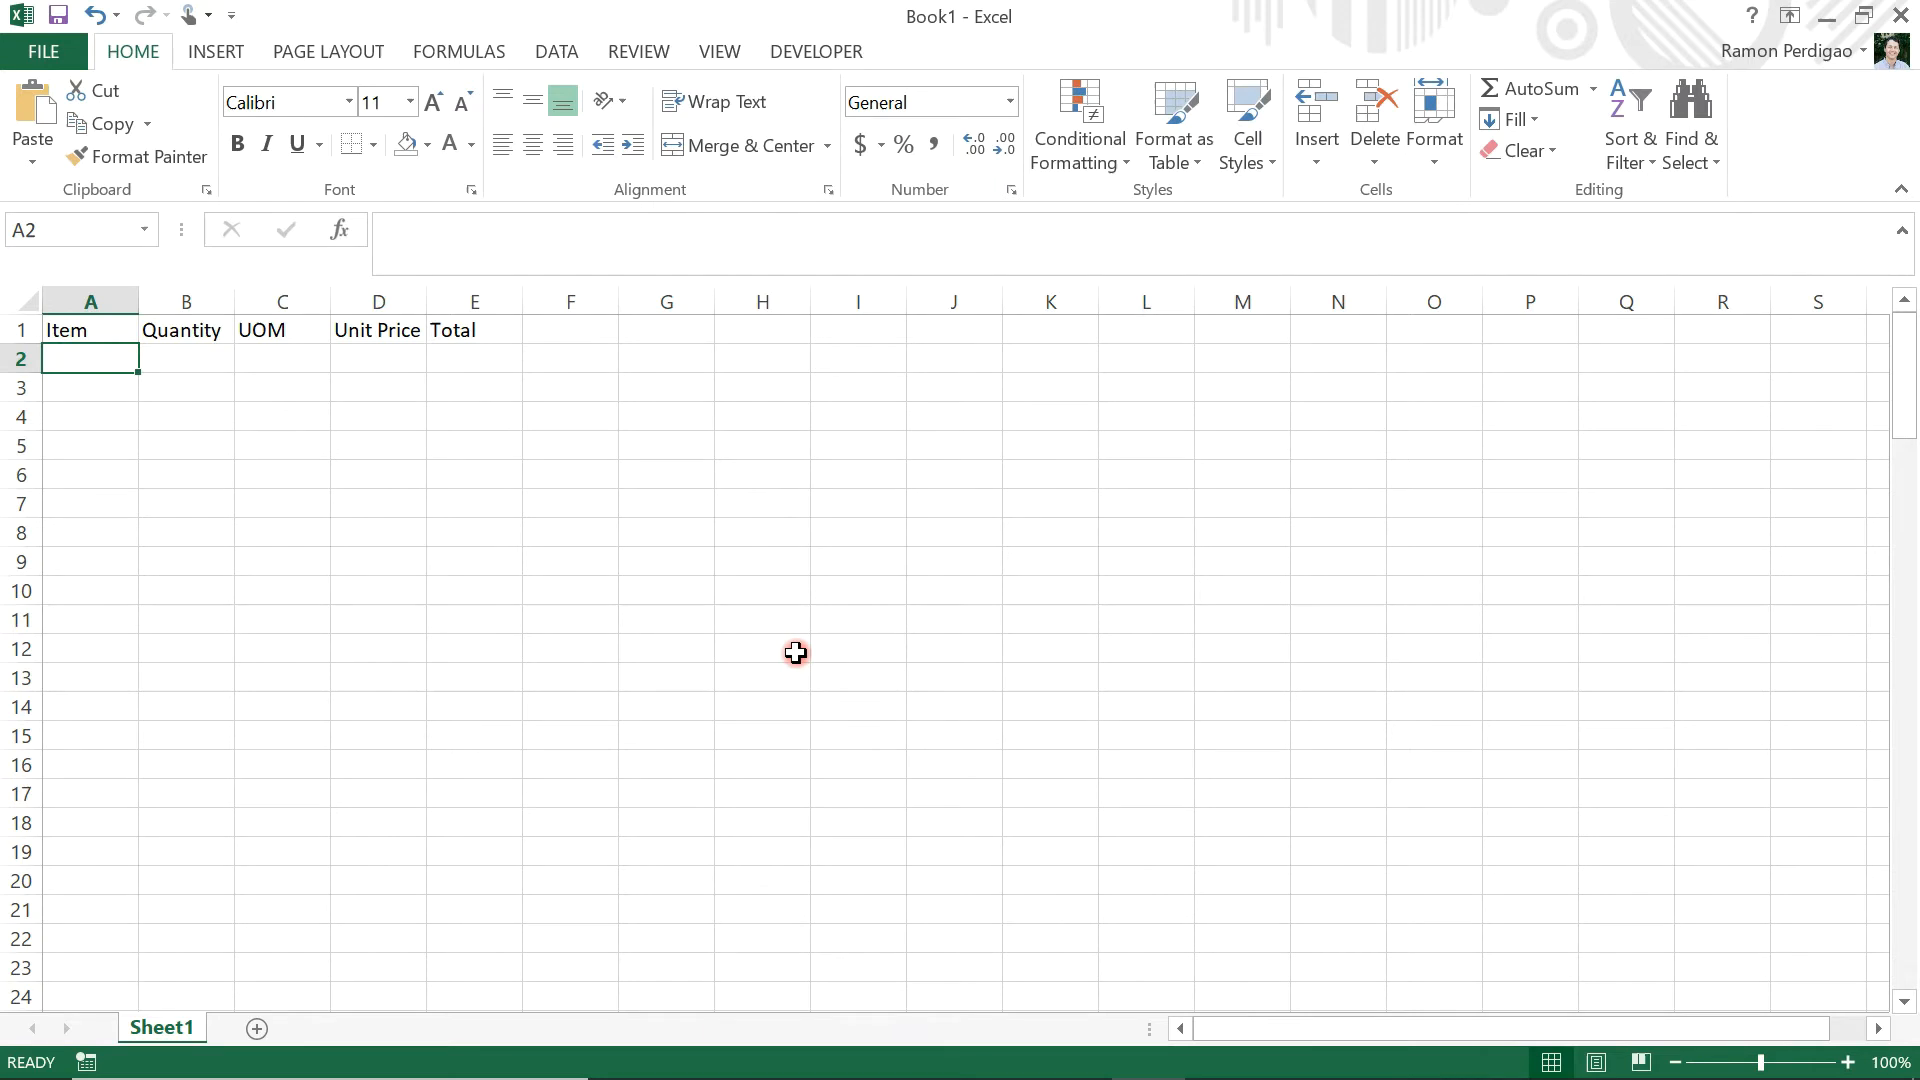
text(Milk)
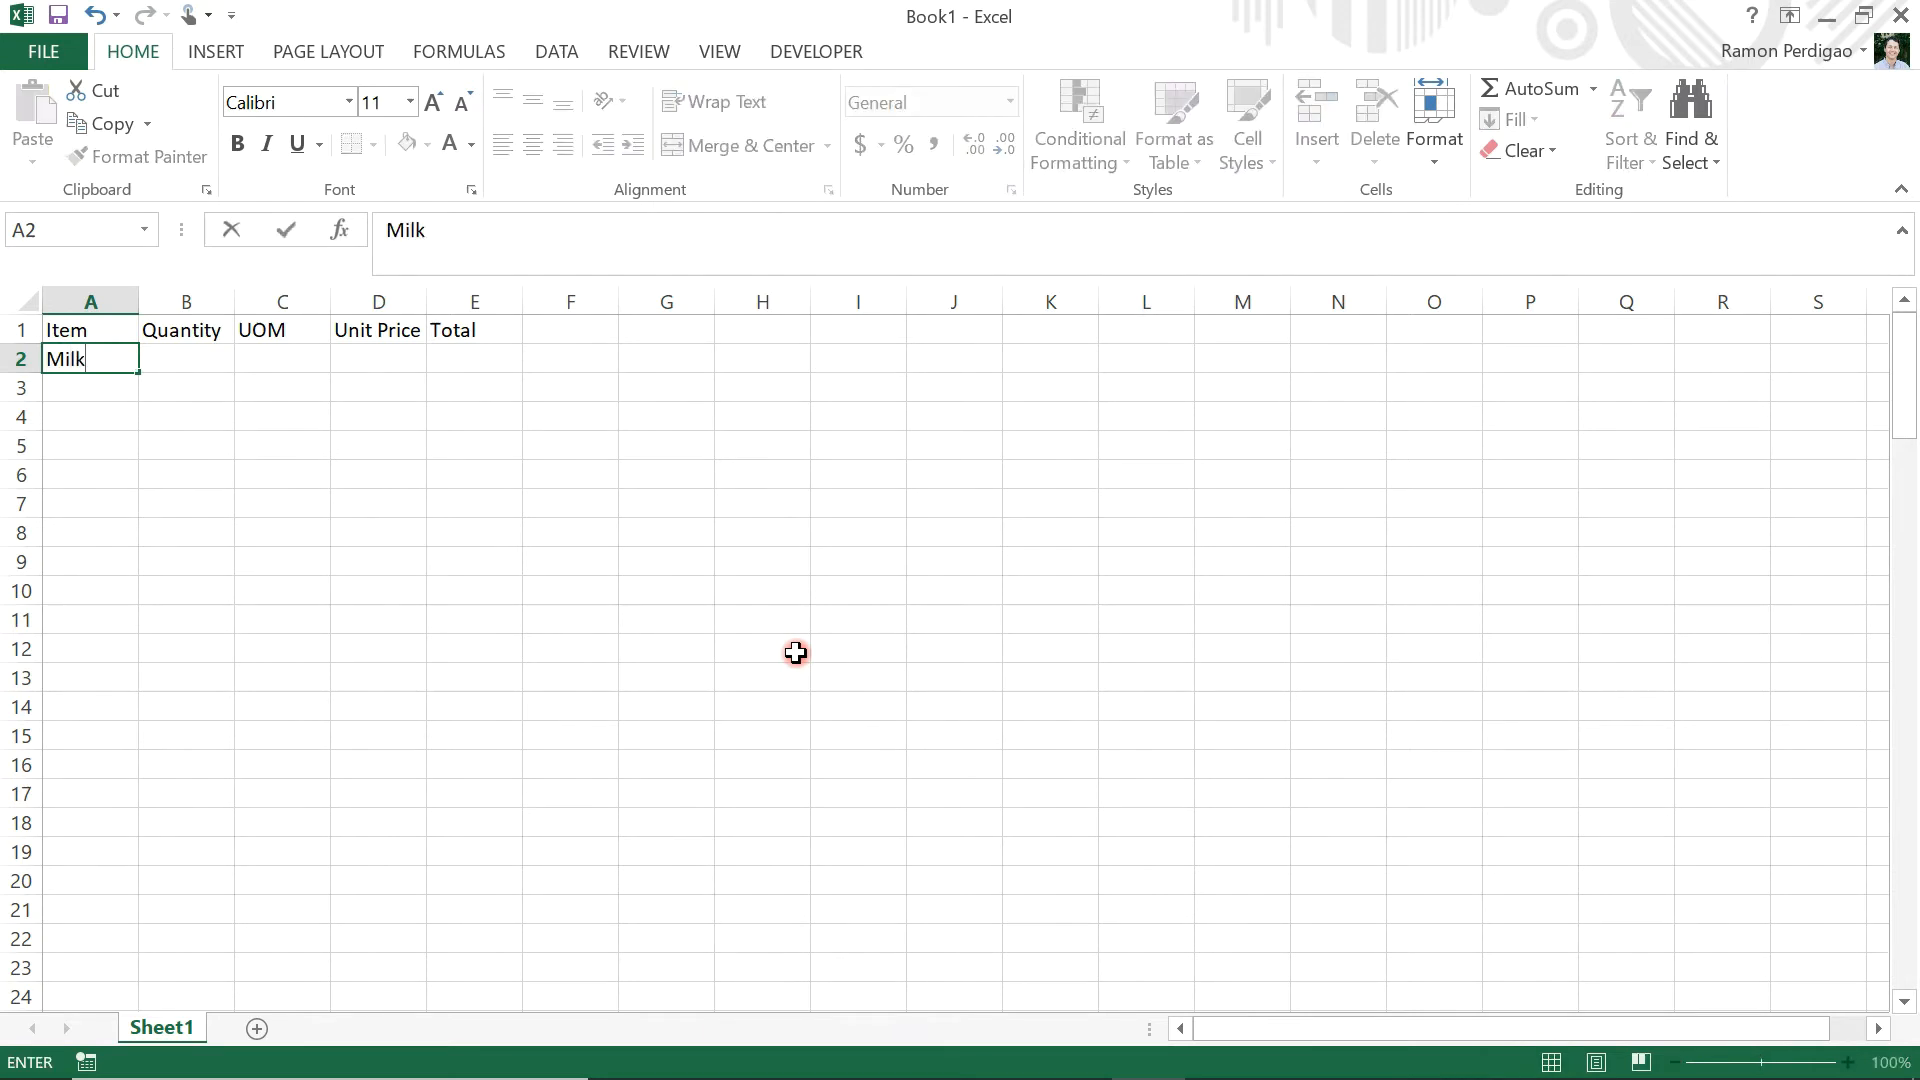
key(Tab)
text(1)
key(Tab)
text(b)
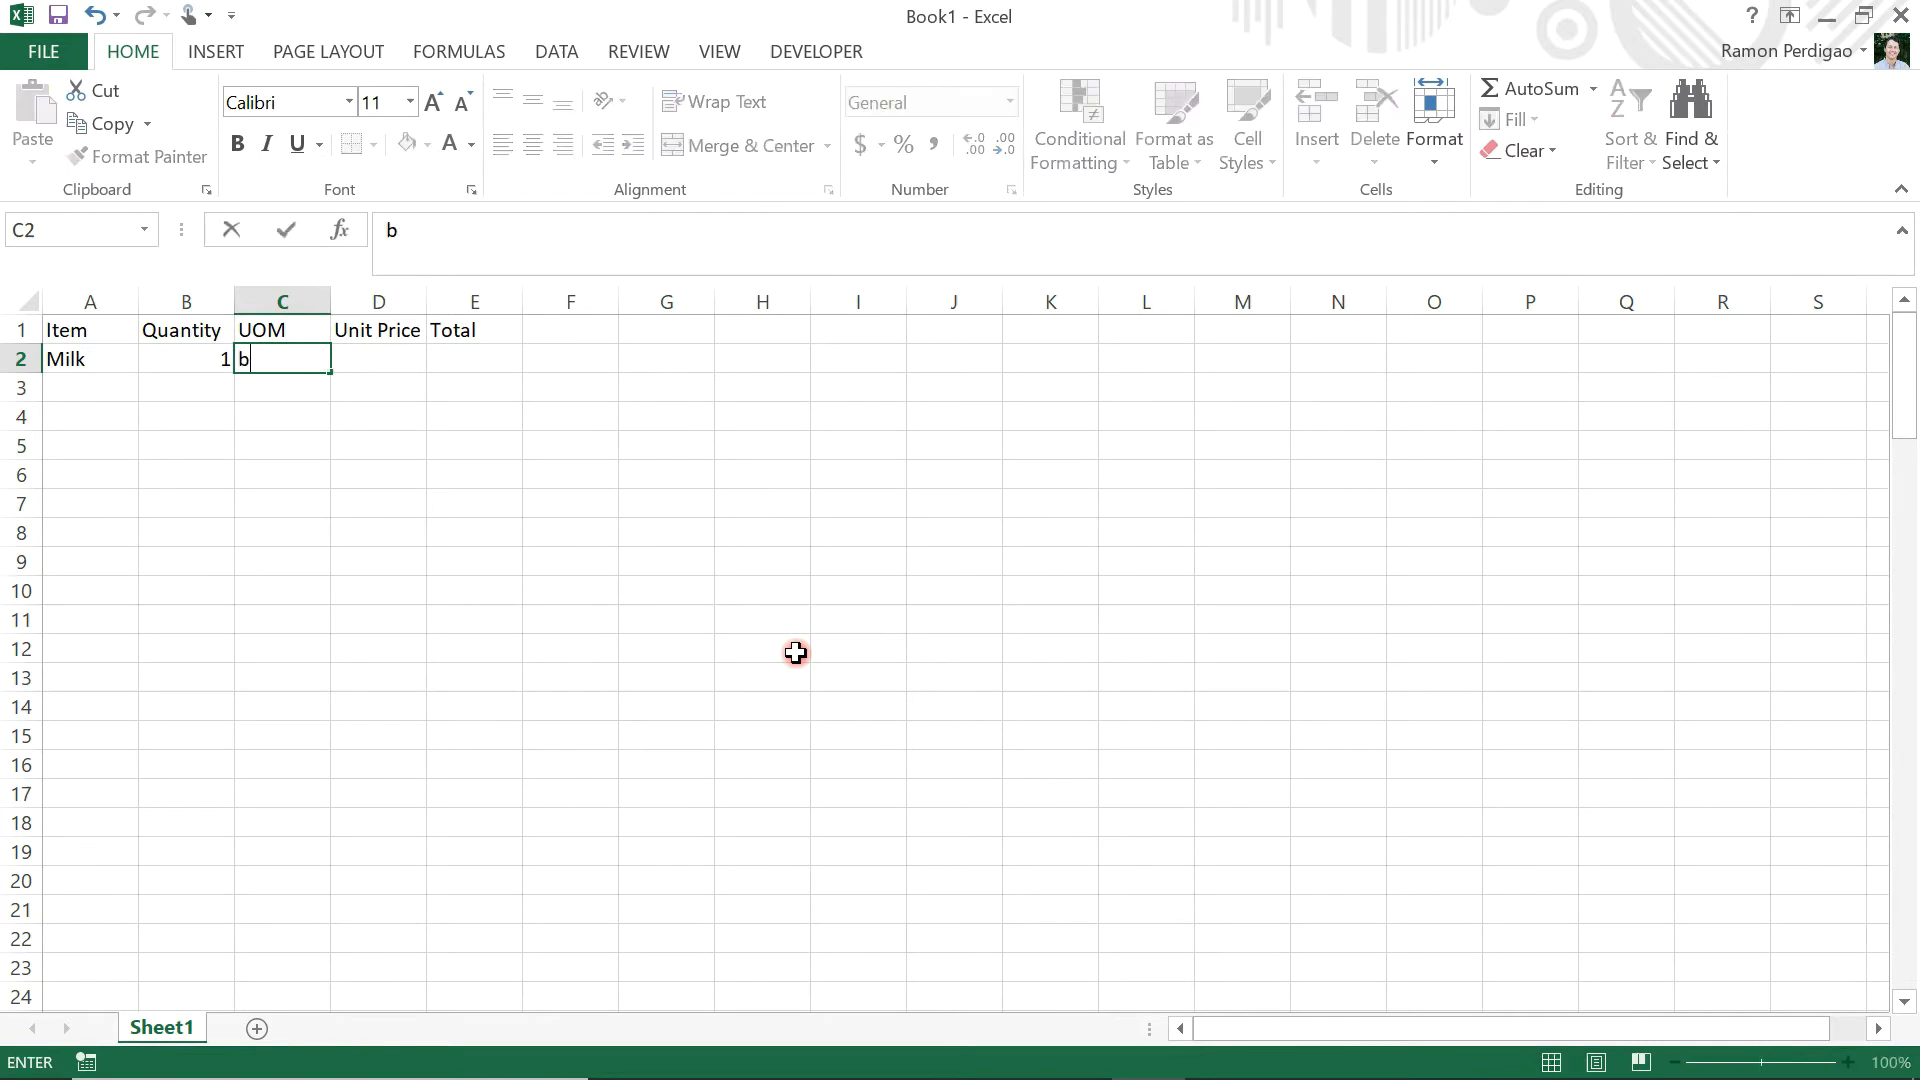
text(ag of 4L)
key(Tab)
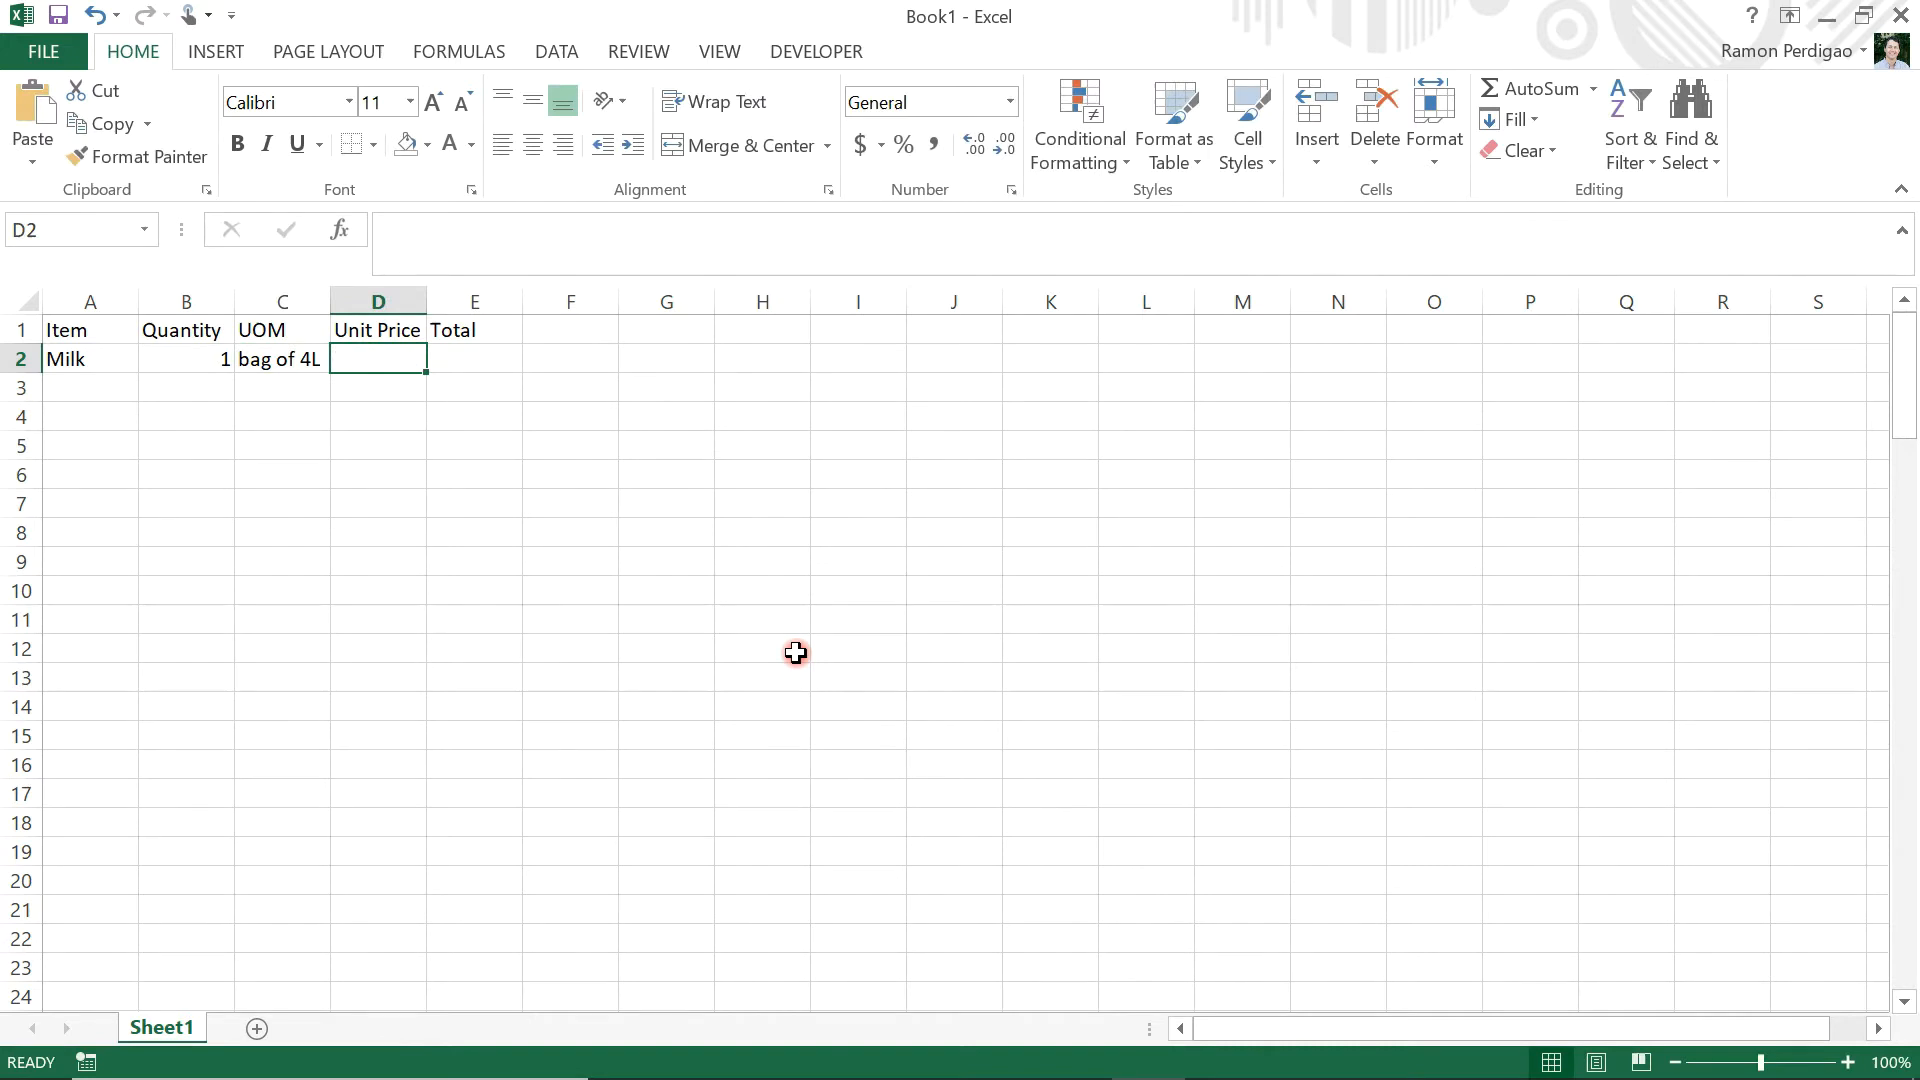
text(4.49)
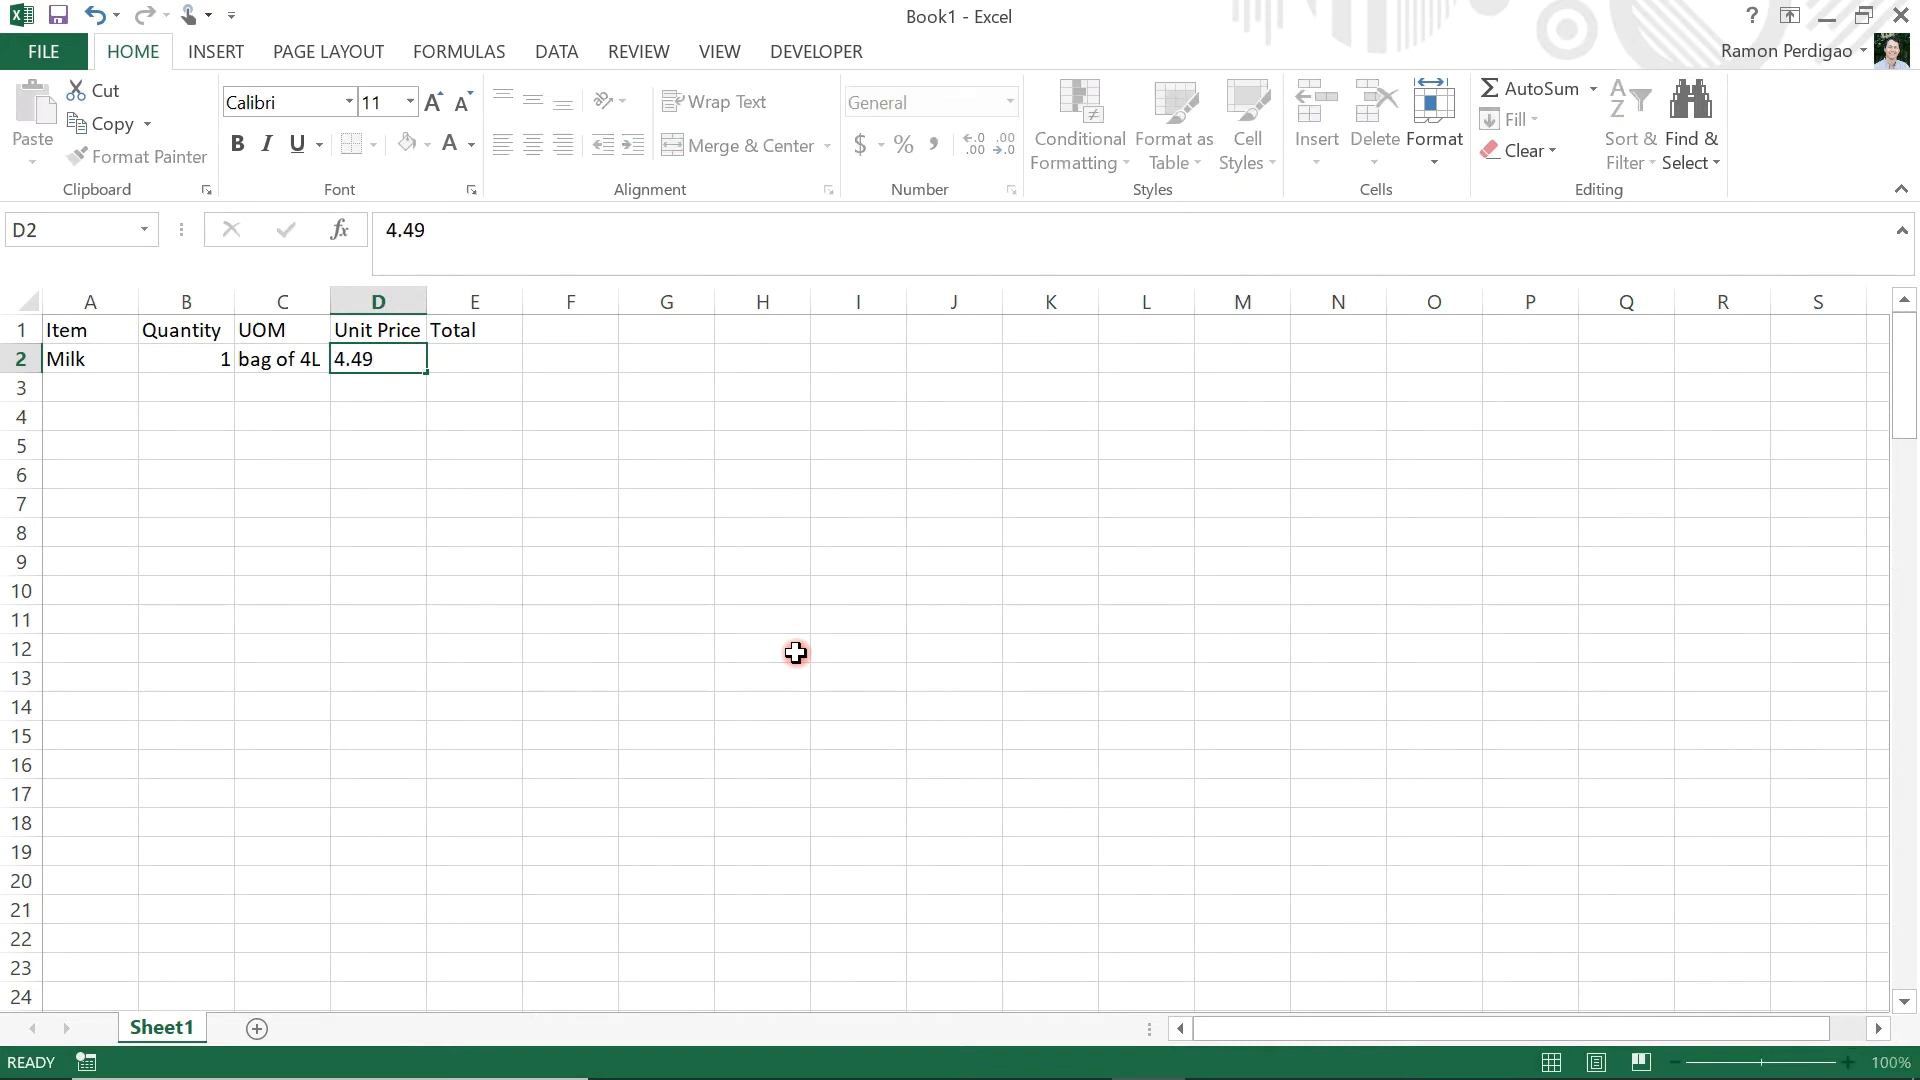
key(Tab)
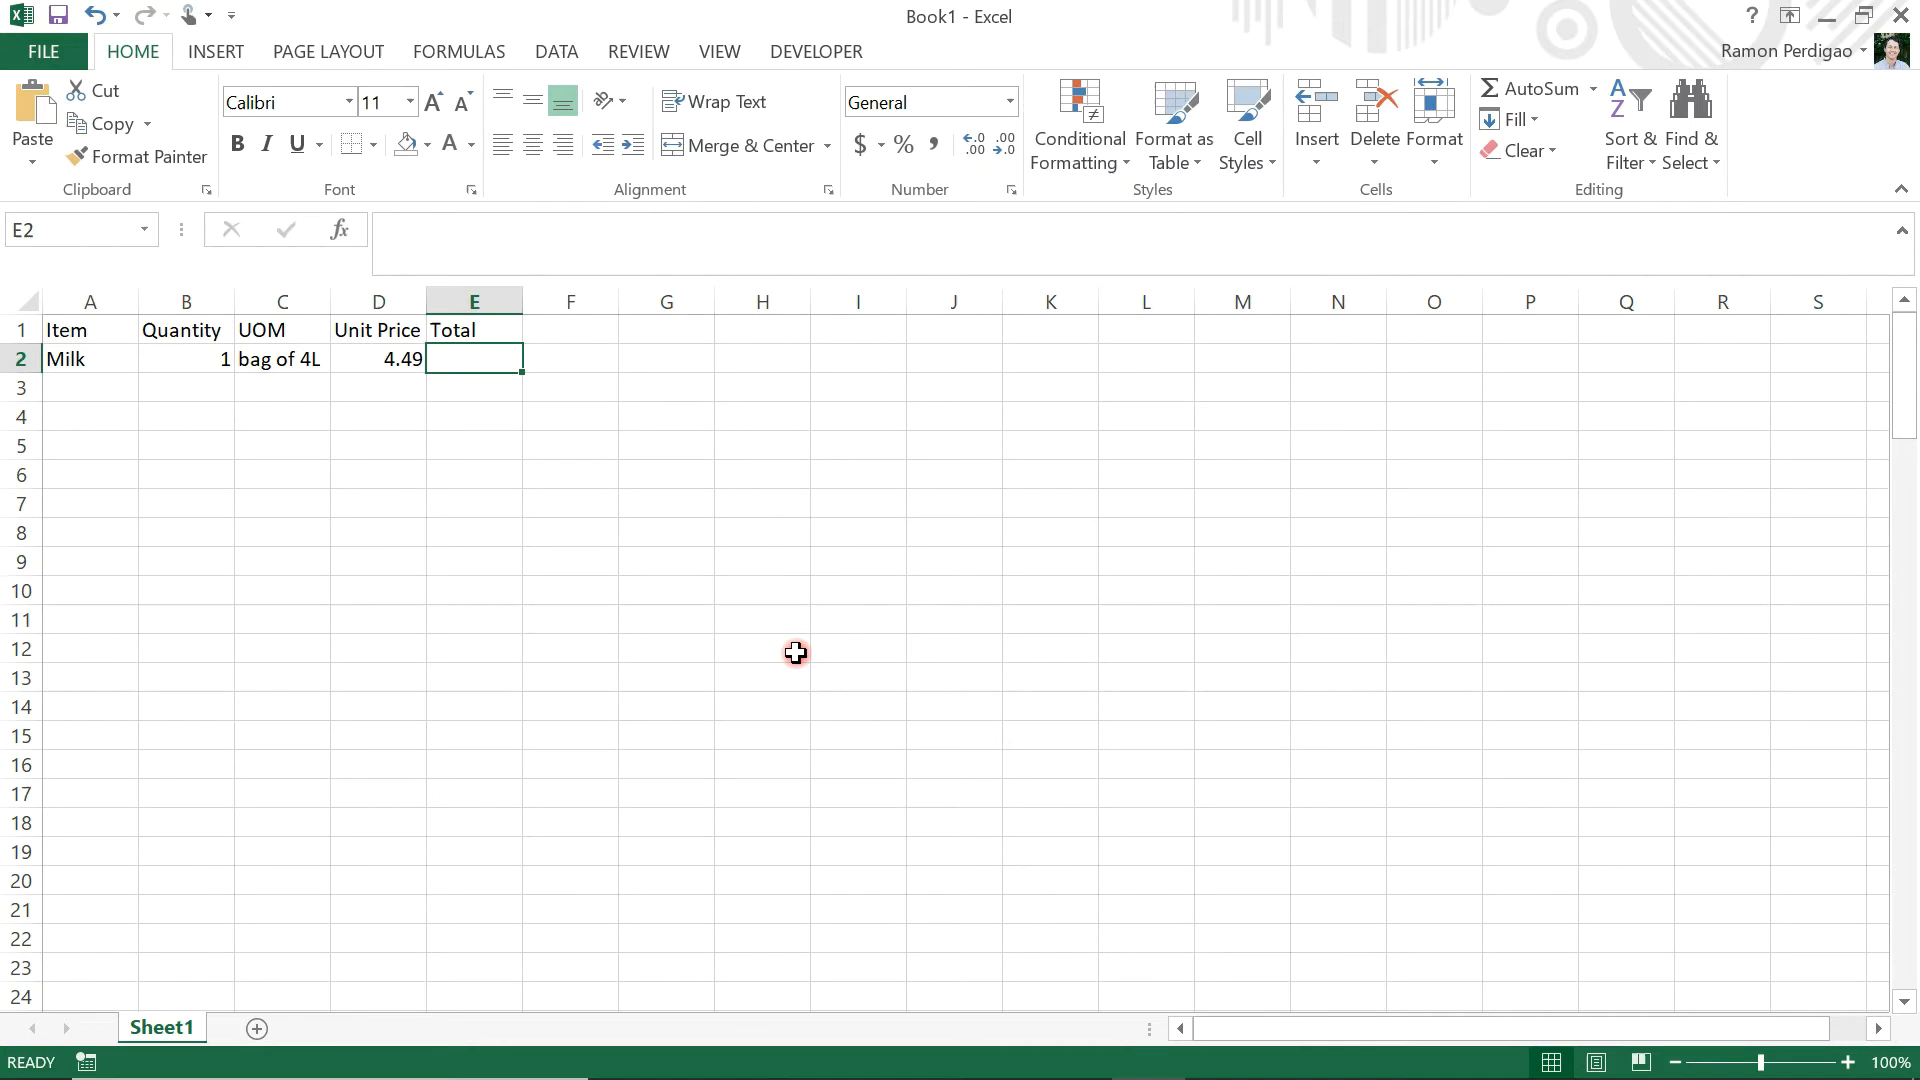
Fill row 3 with item Cheese, quantity 1, UOM "block of 450g" and unit price 5.77.
key(Left)
key(Left)
key(Left)
key(Left)
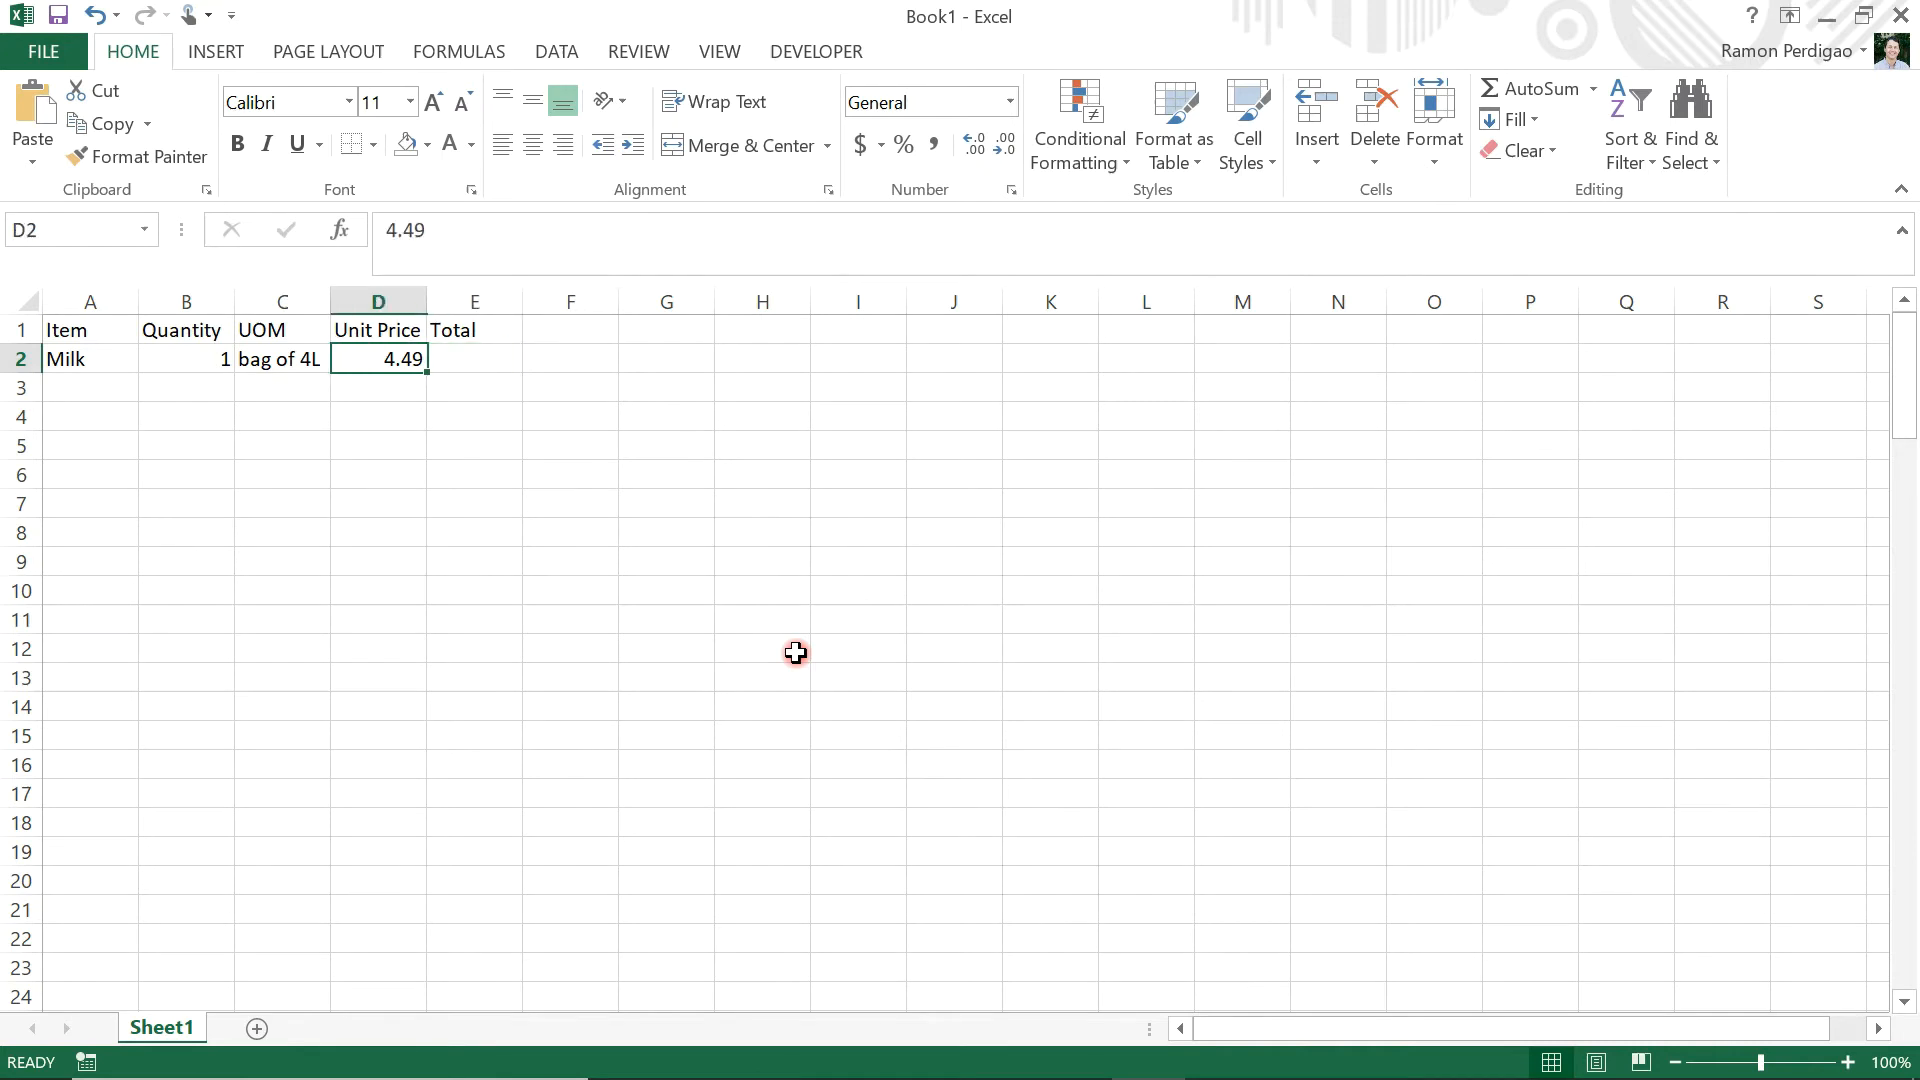
key(Down)
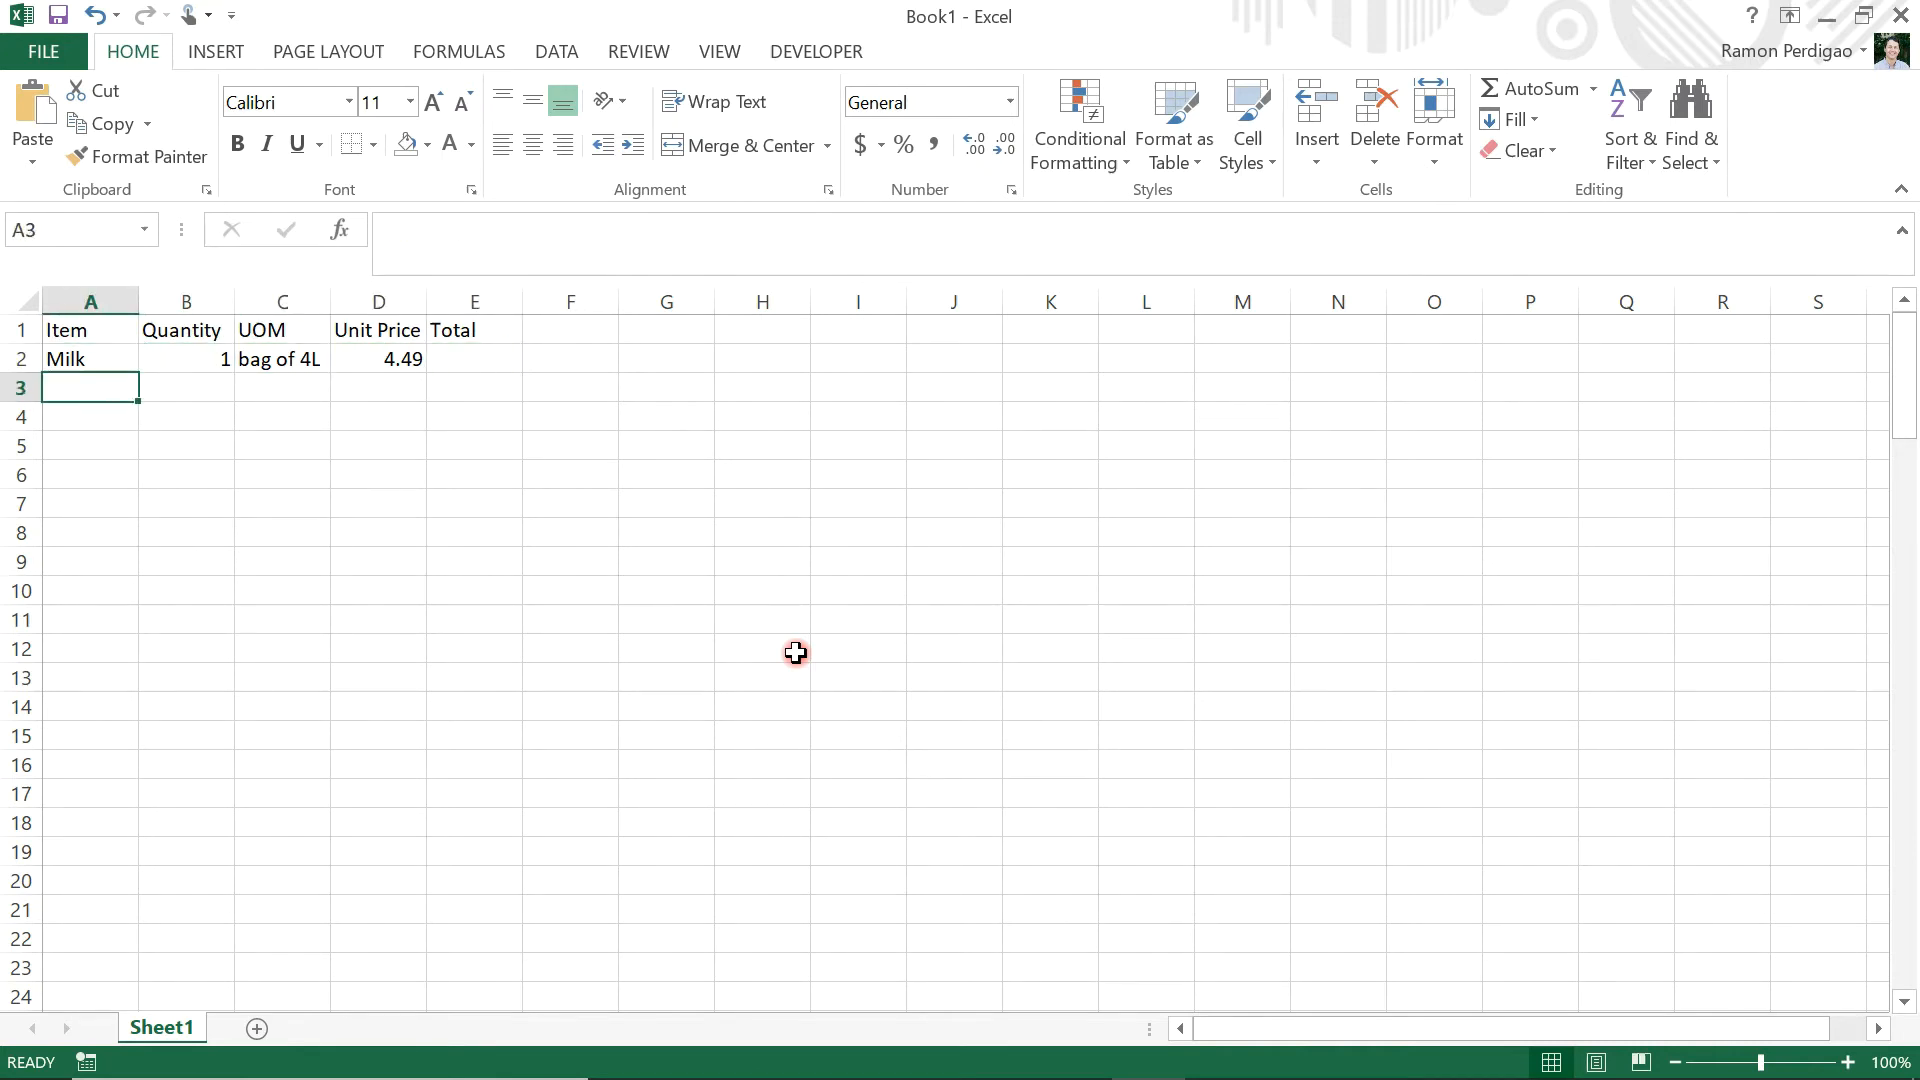
text(Chee)
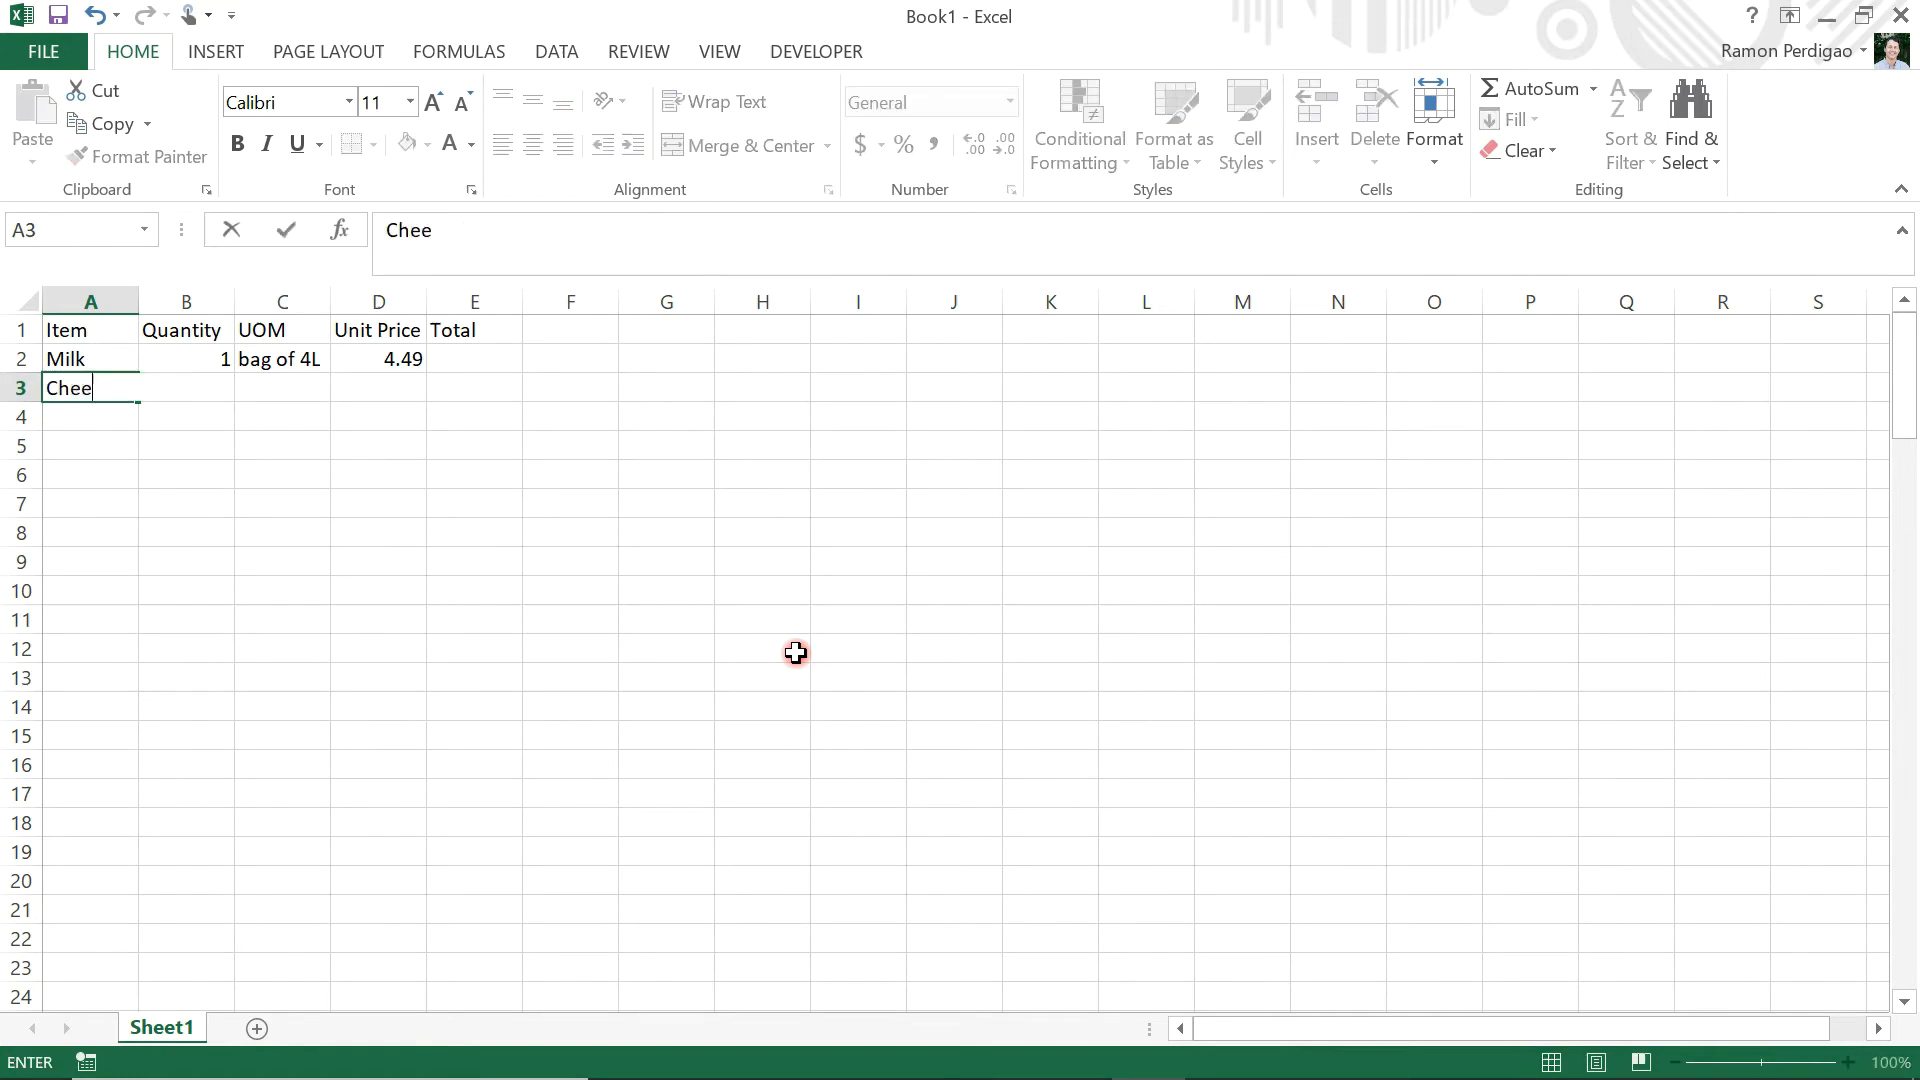
text(se)
key(Tab)
text(1)
key(Tab)
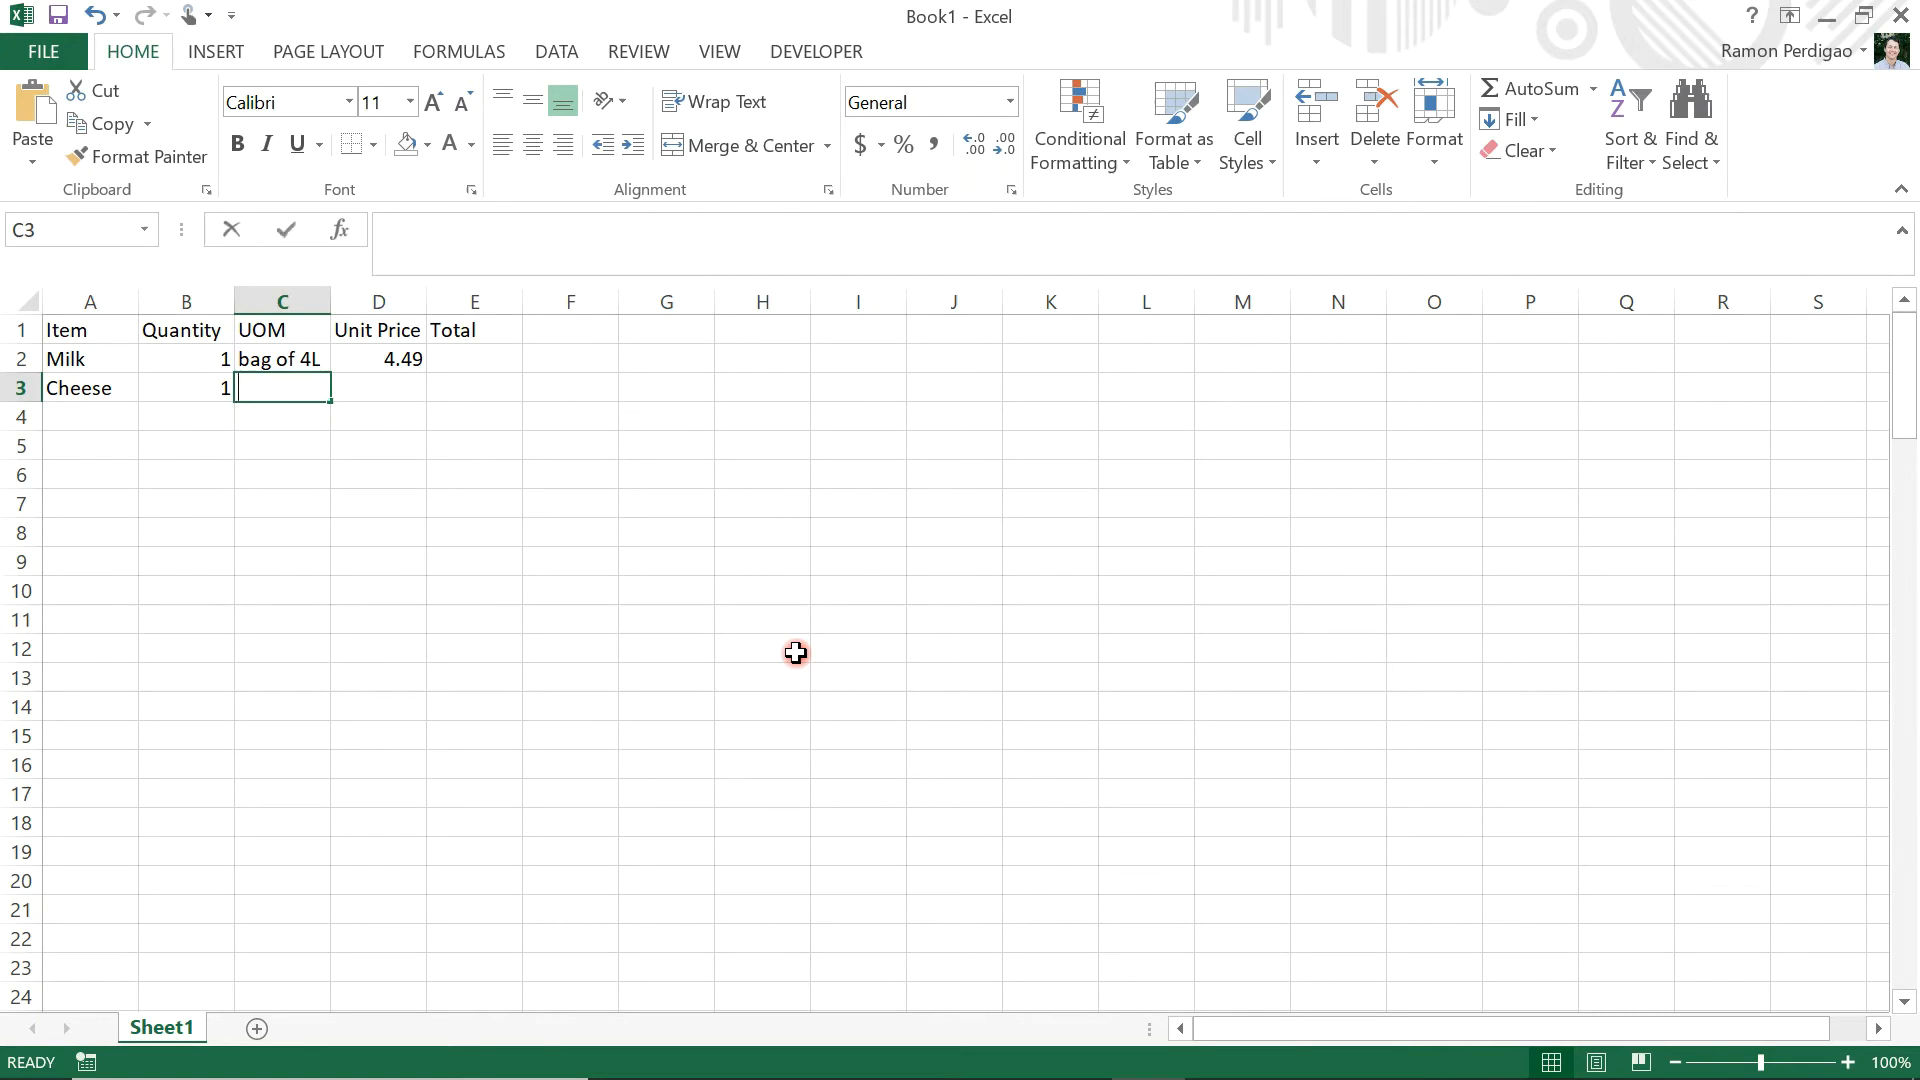
text(block of 4)
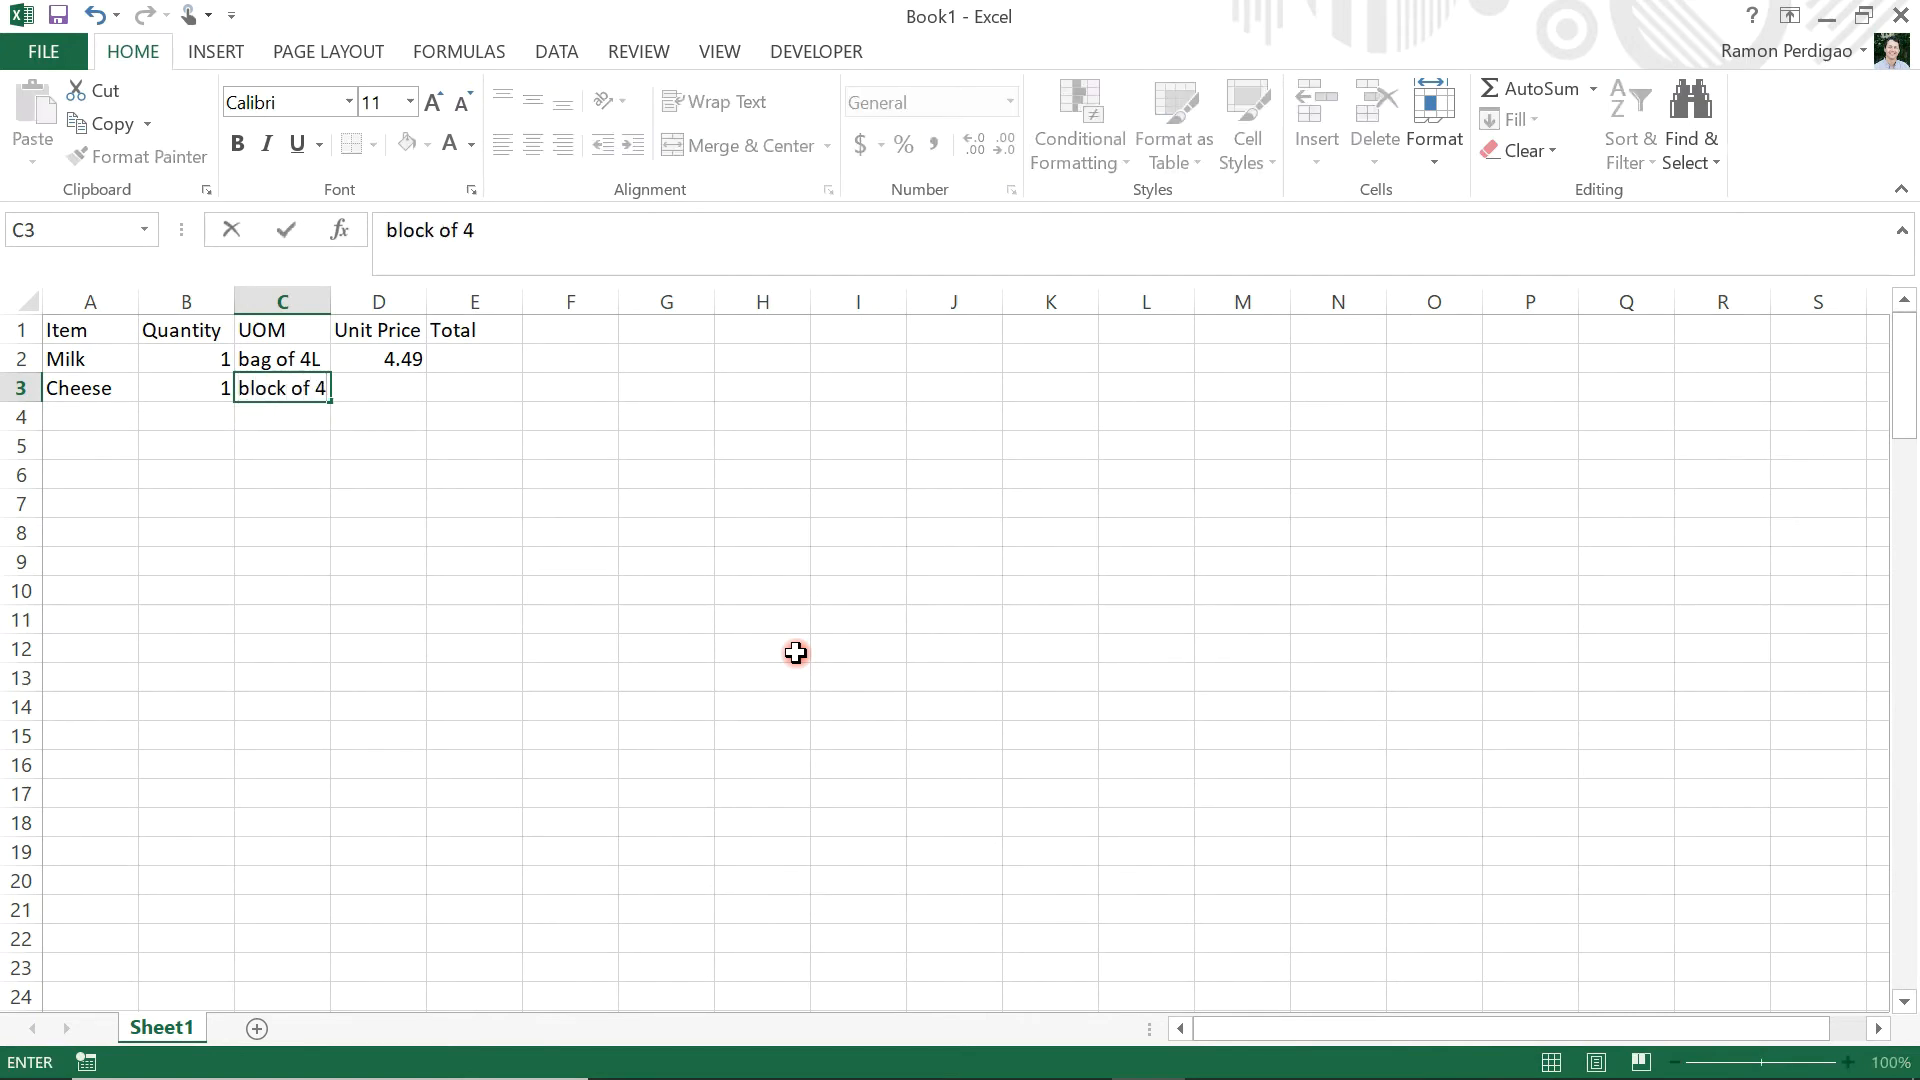
text(50g)
key(Tab)
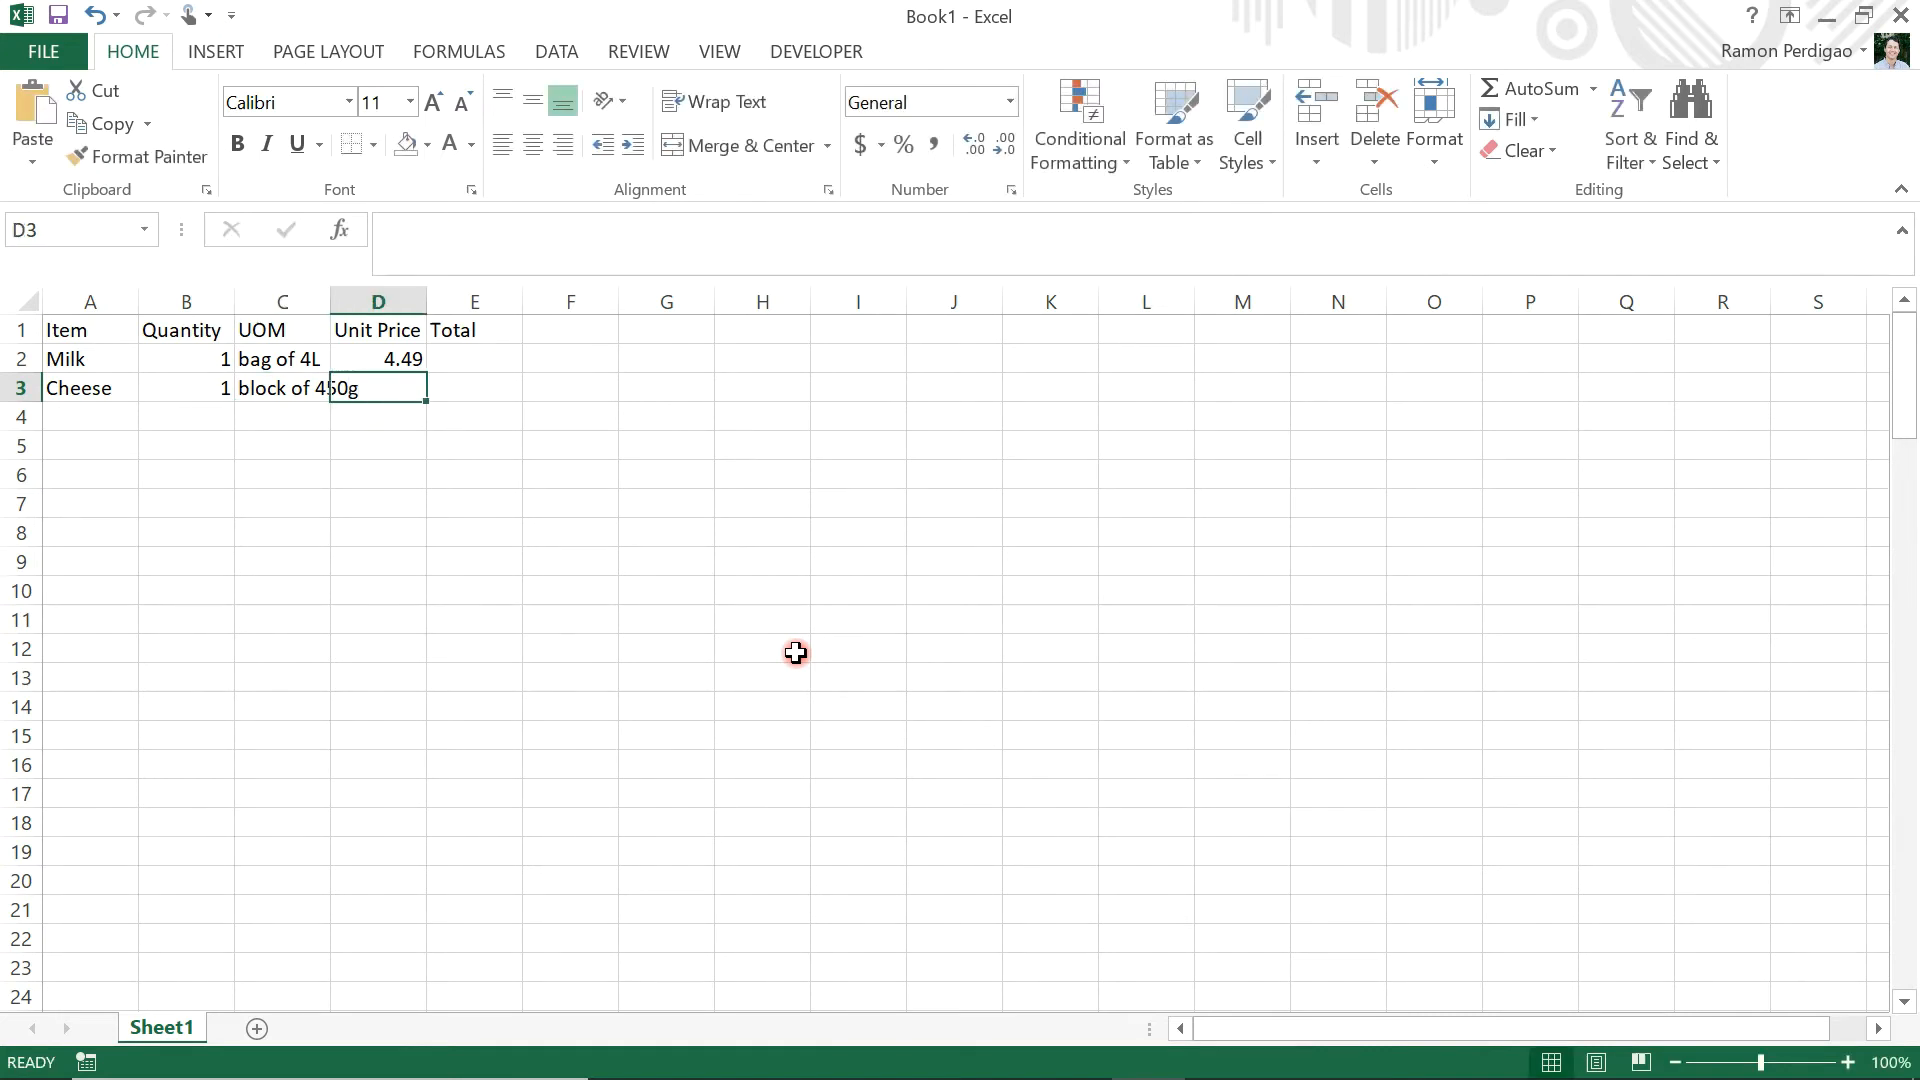
text(5)
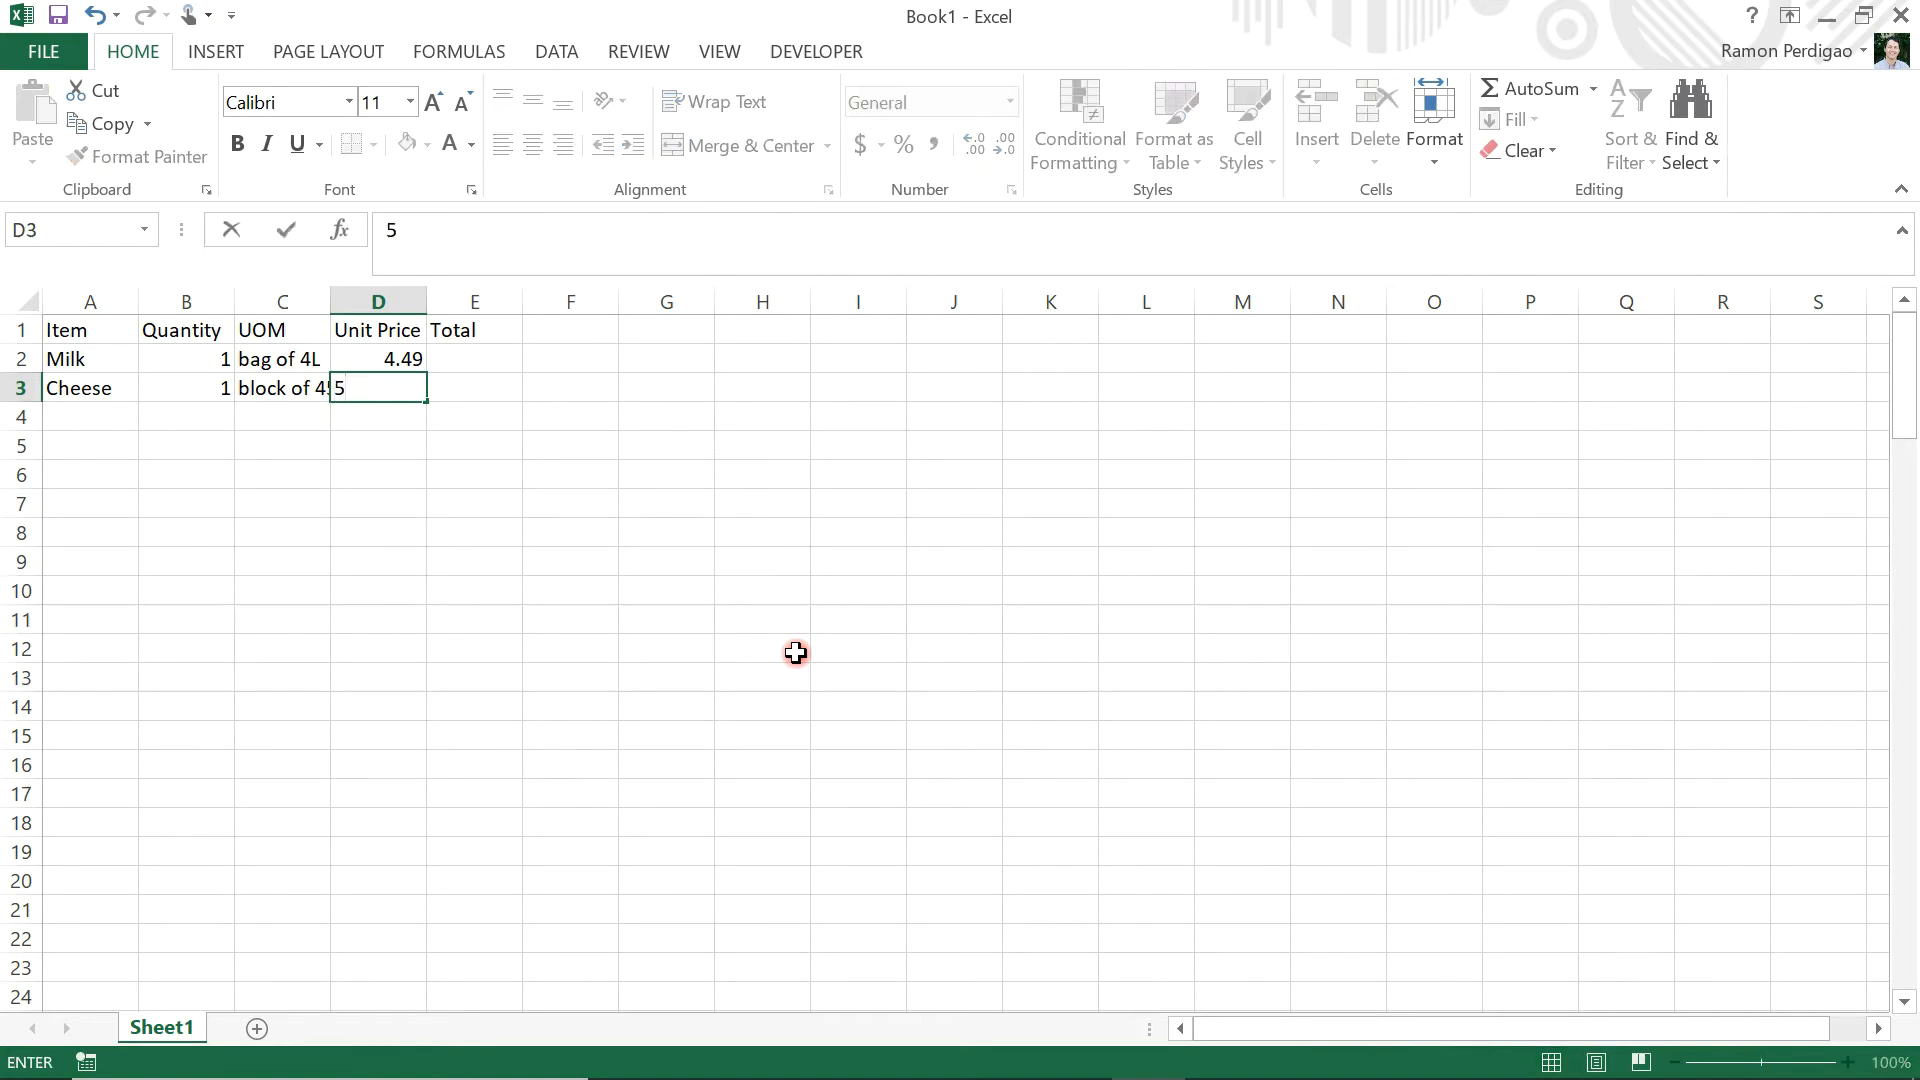
text(.77)
key(Tab)
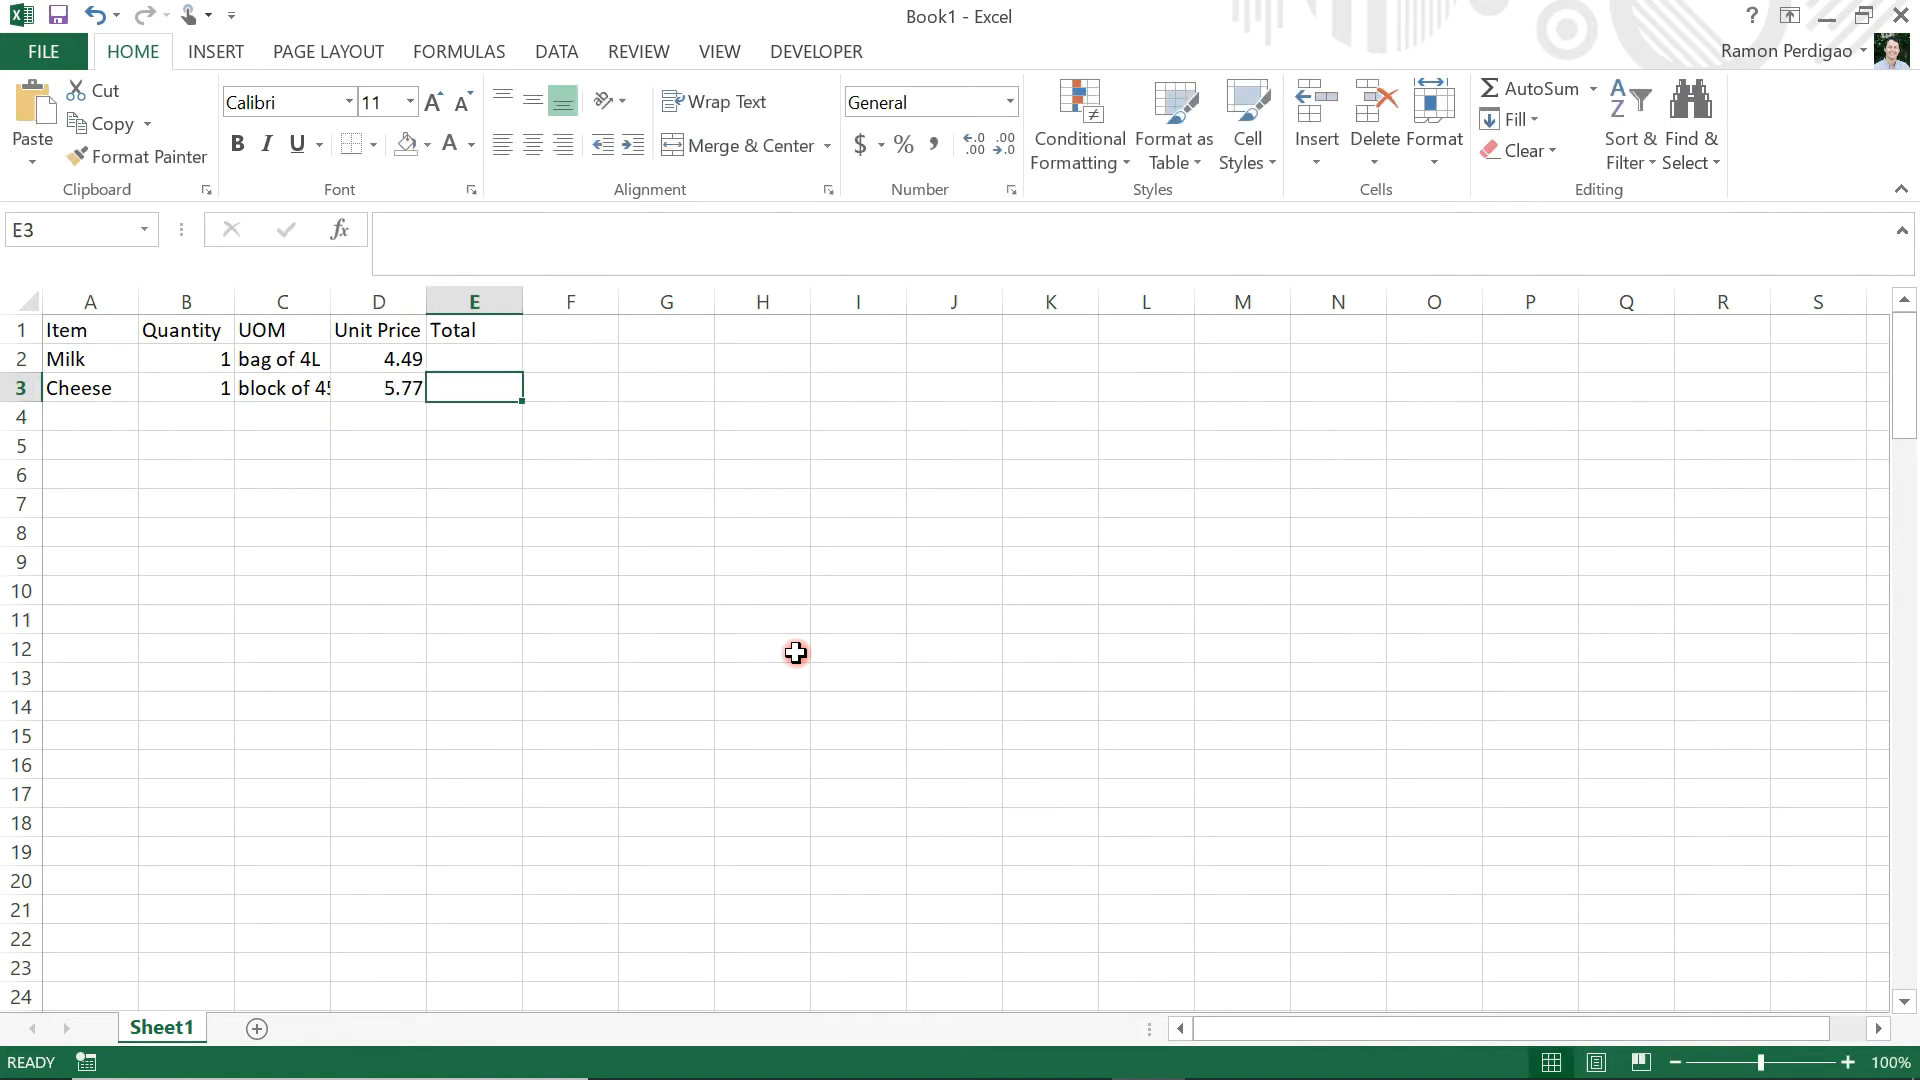
Auto-fit the width of column C to its longest UOM entry.
click(283, 386)
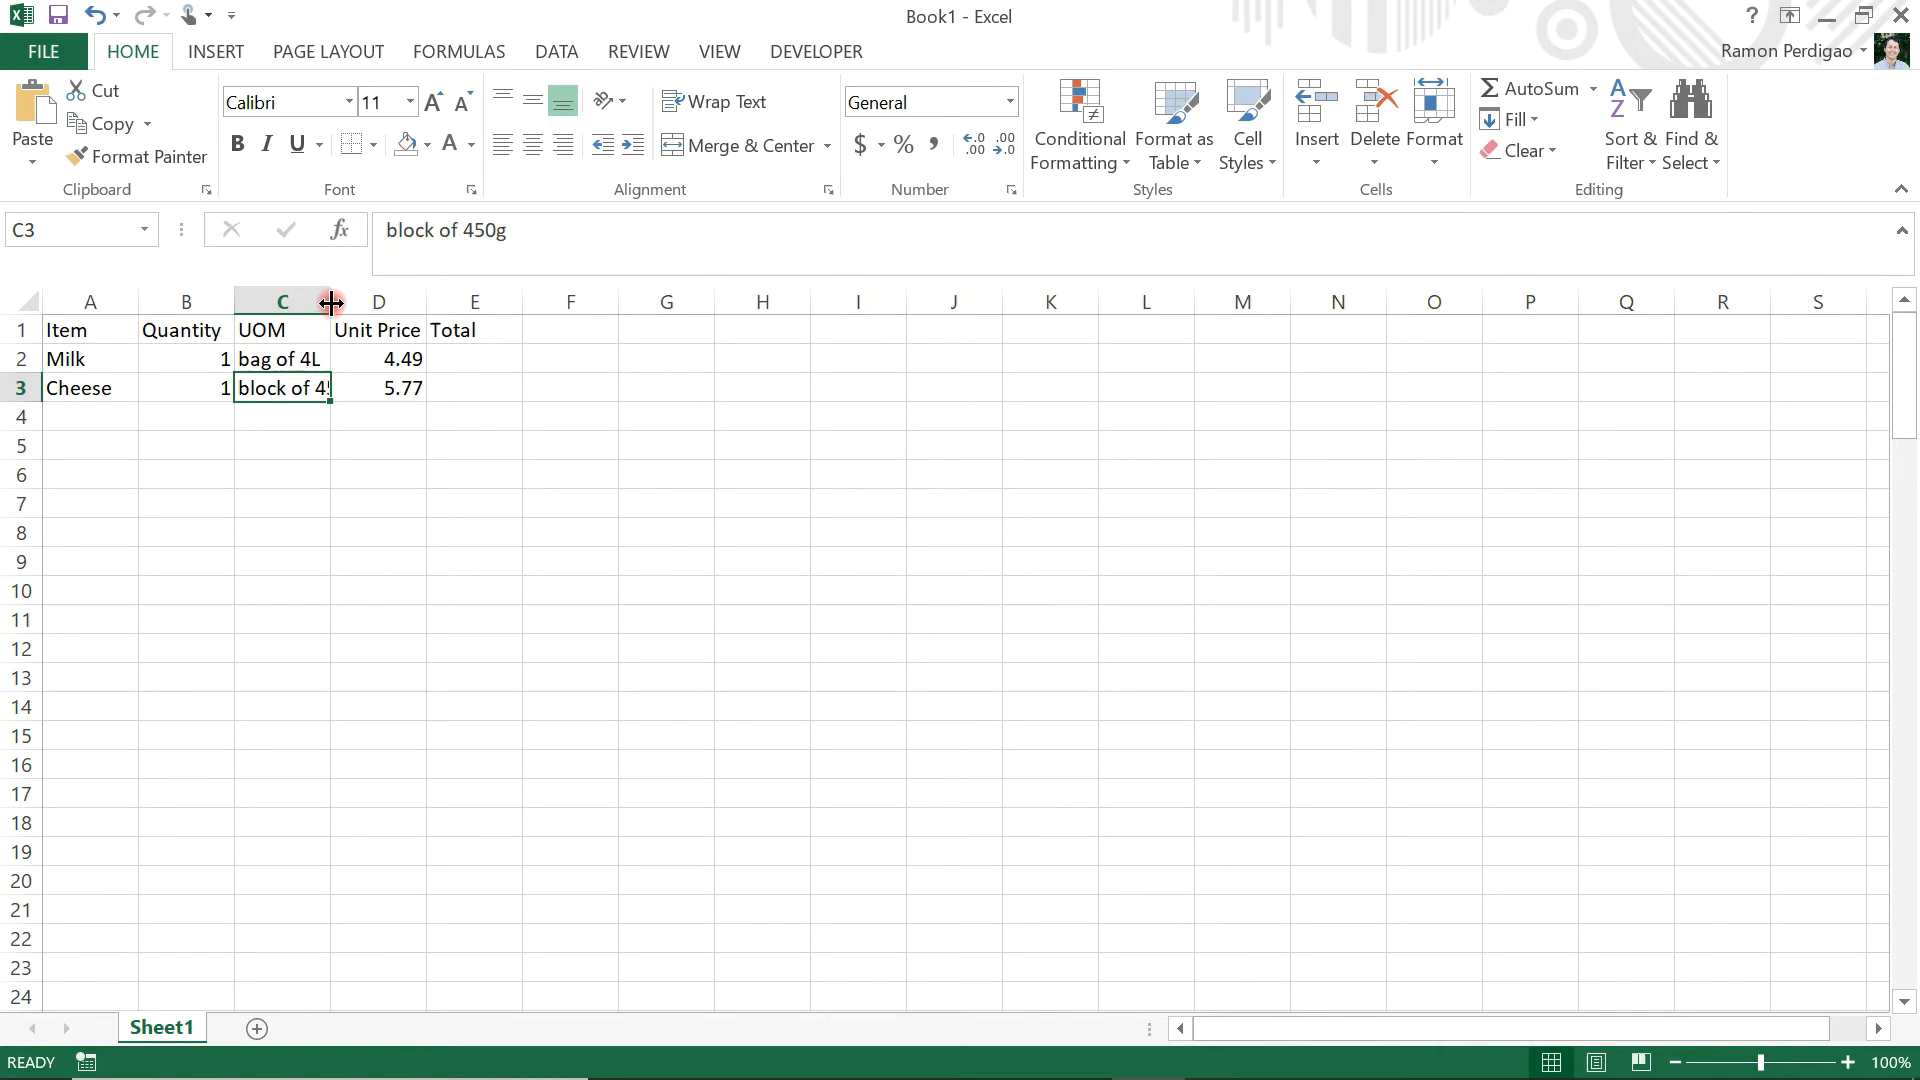
double_click(330, 302)
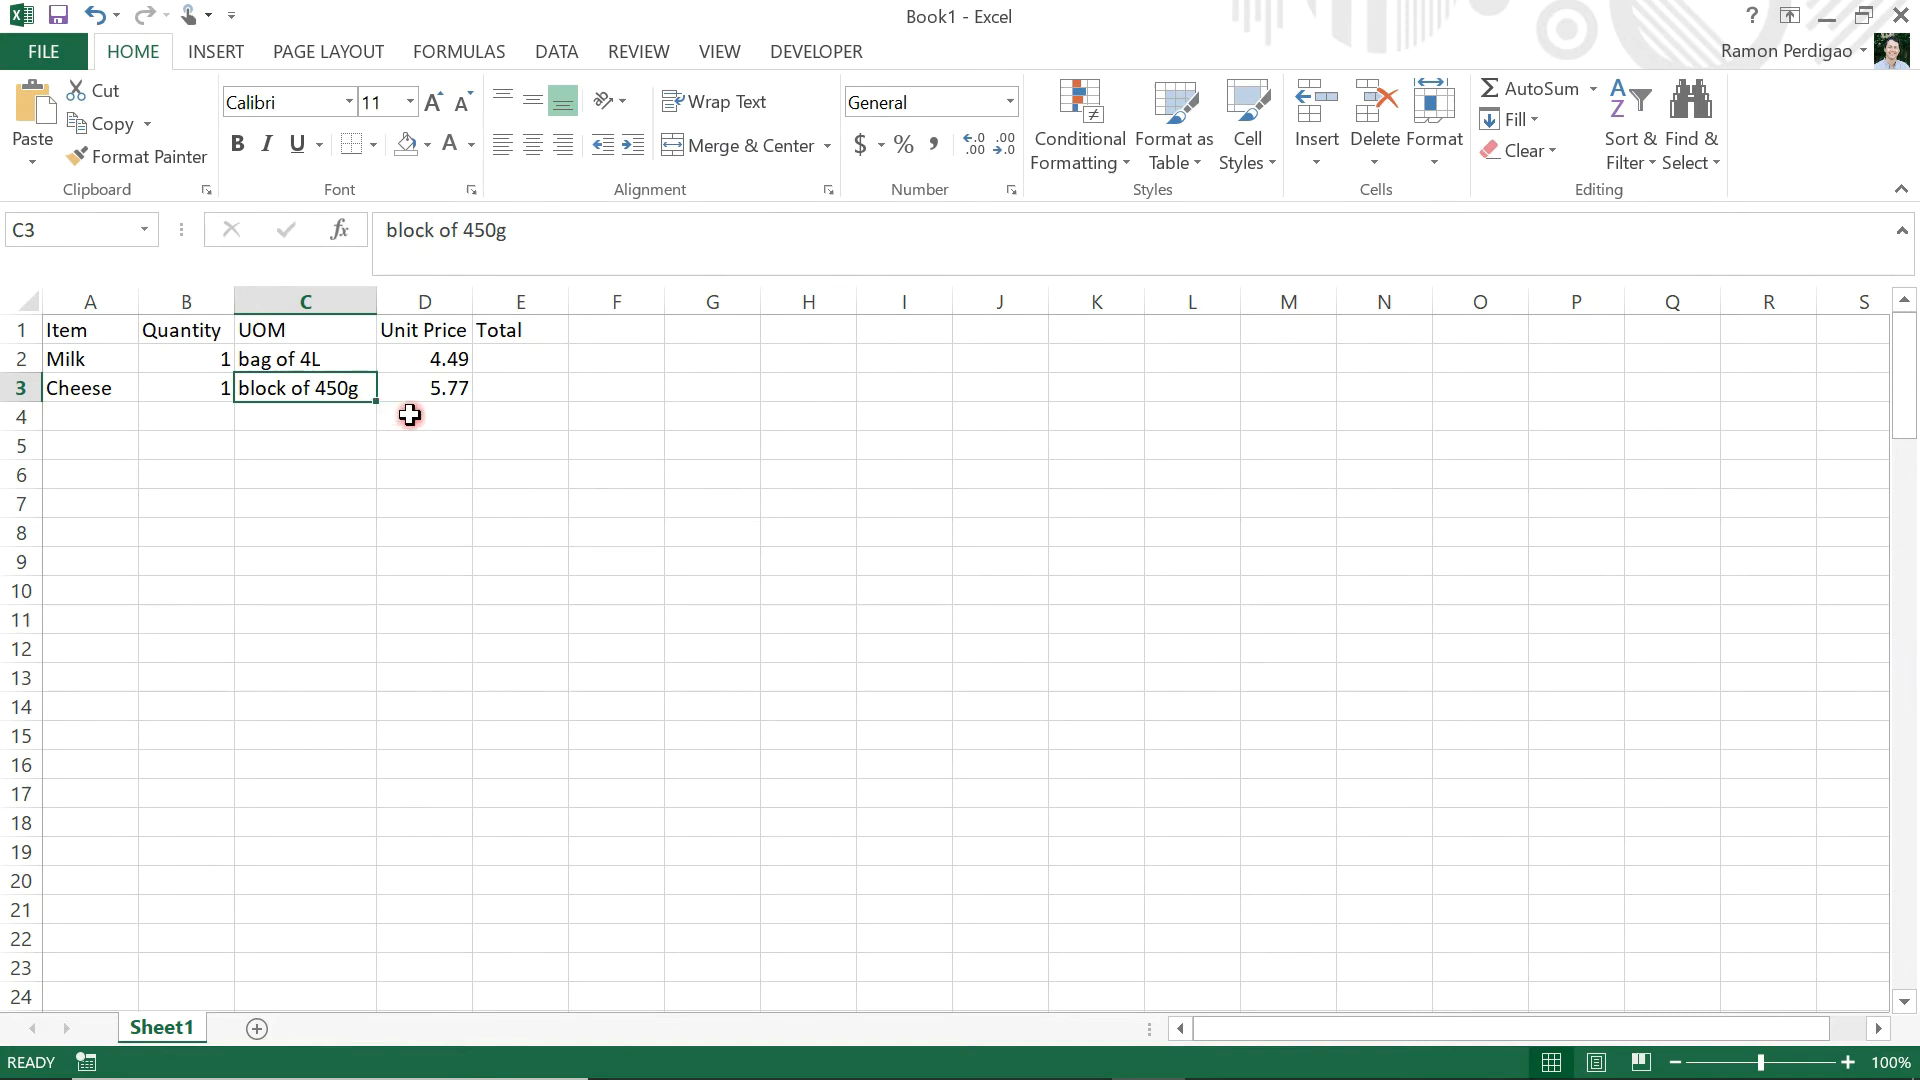
click(450, 382)
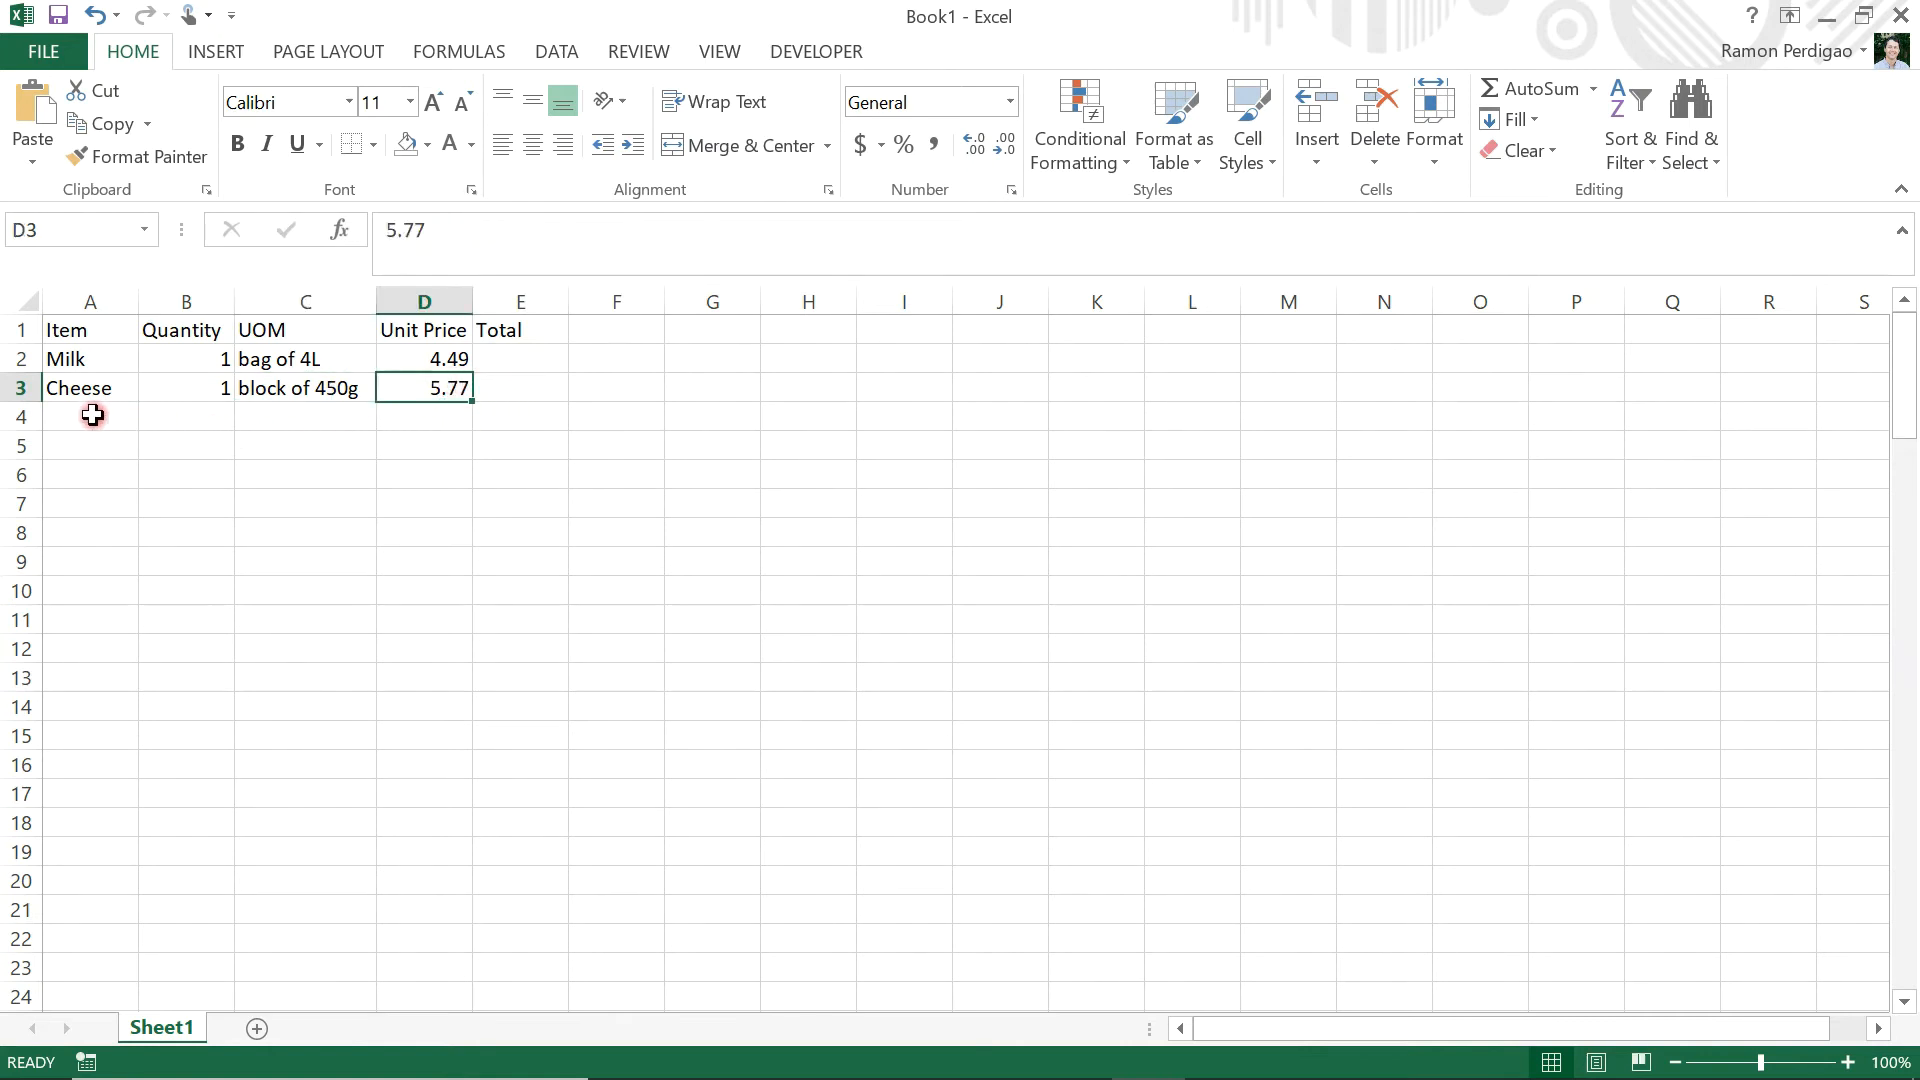
Set the font colour of cells A4:D13 to black and auto-fit the width of column A.
drag(93, 415, 468, 677)
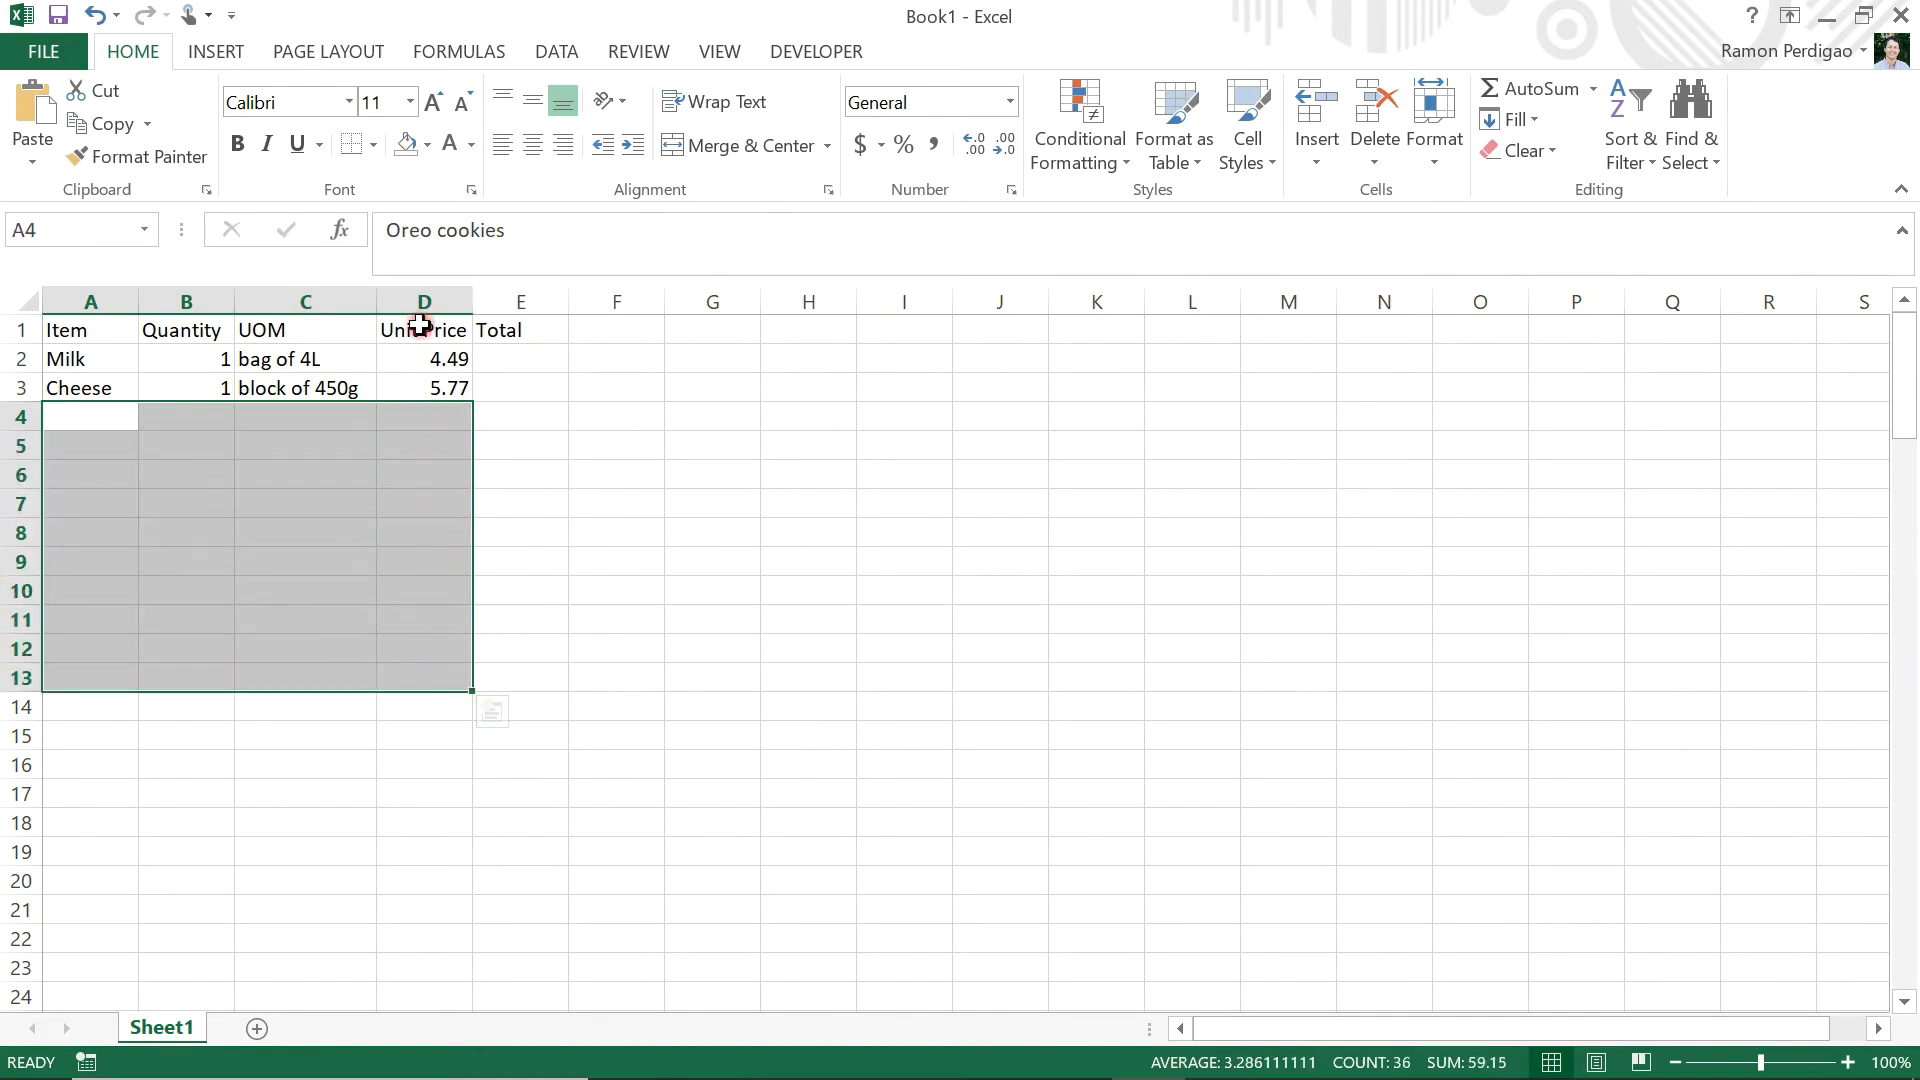
click(470, 144)
click(456, 172)
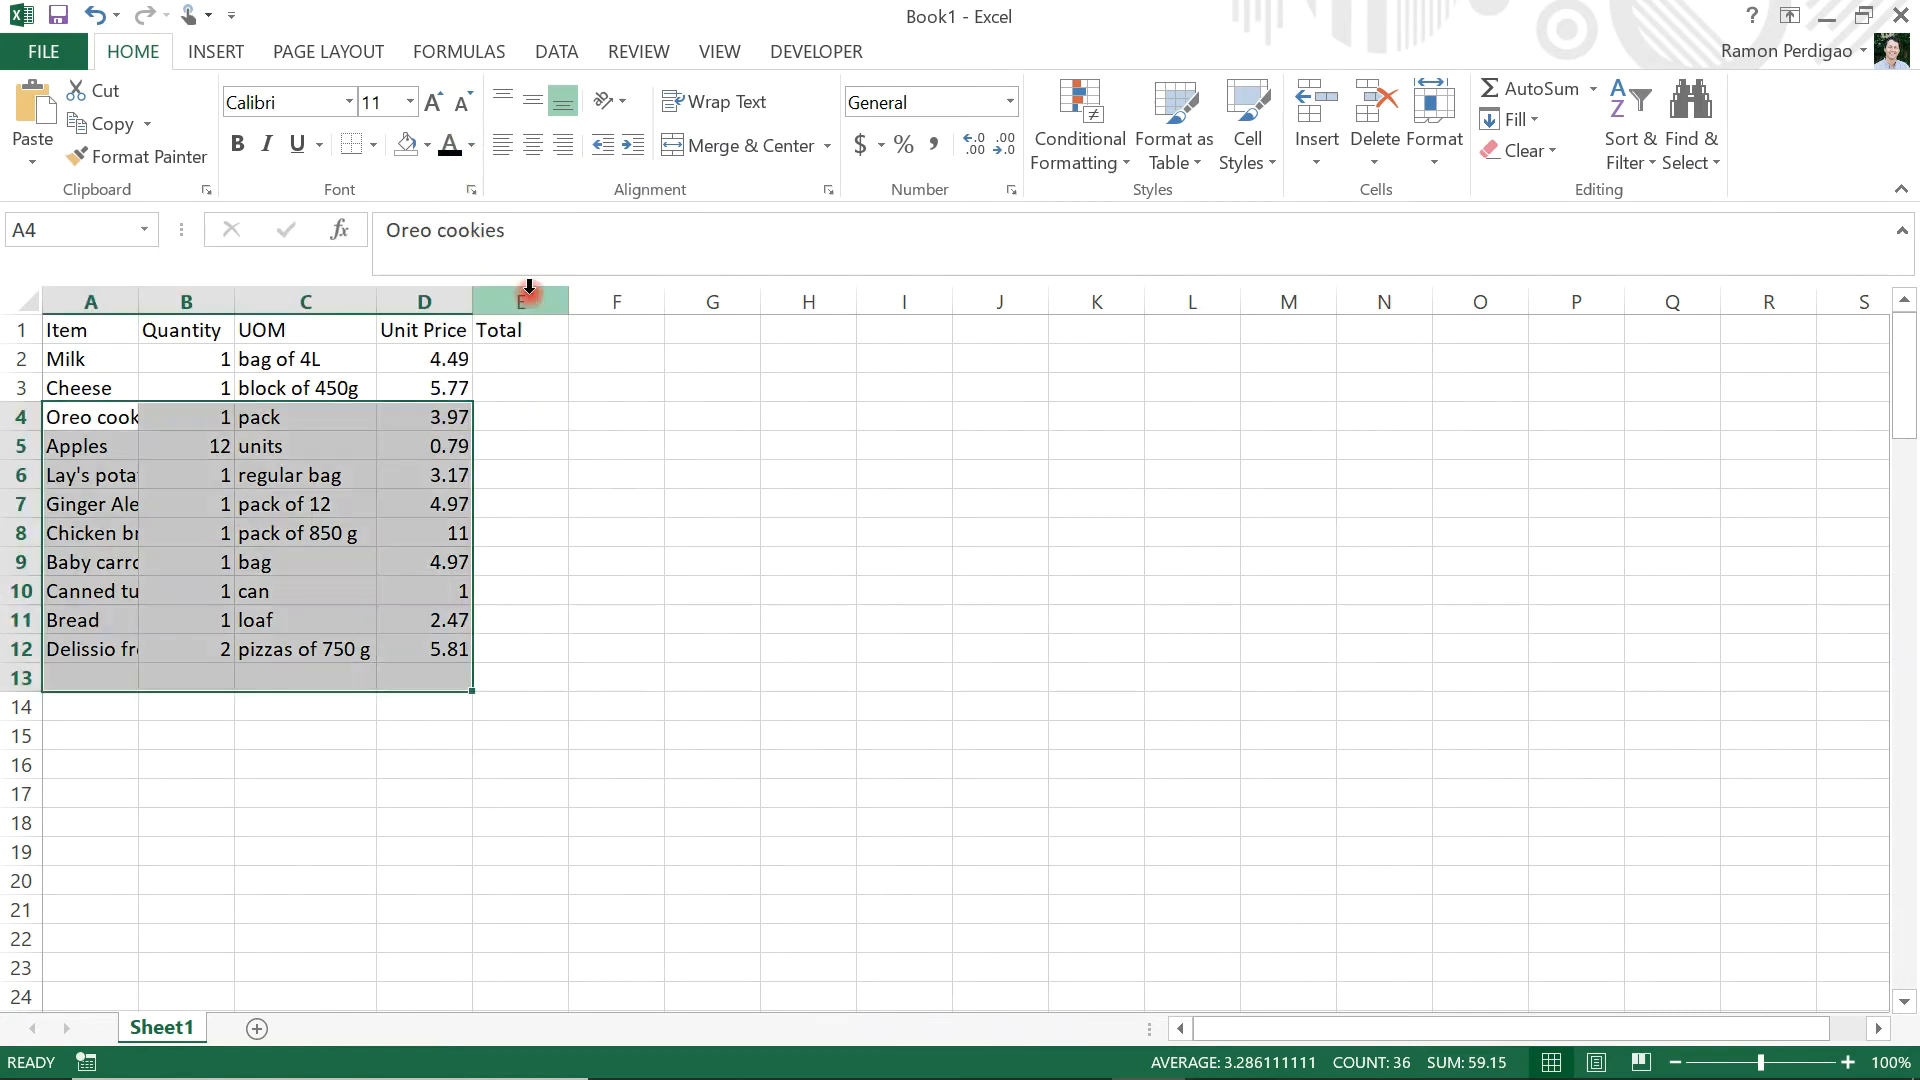
click(712, 330)
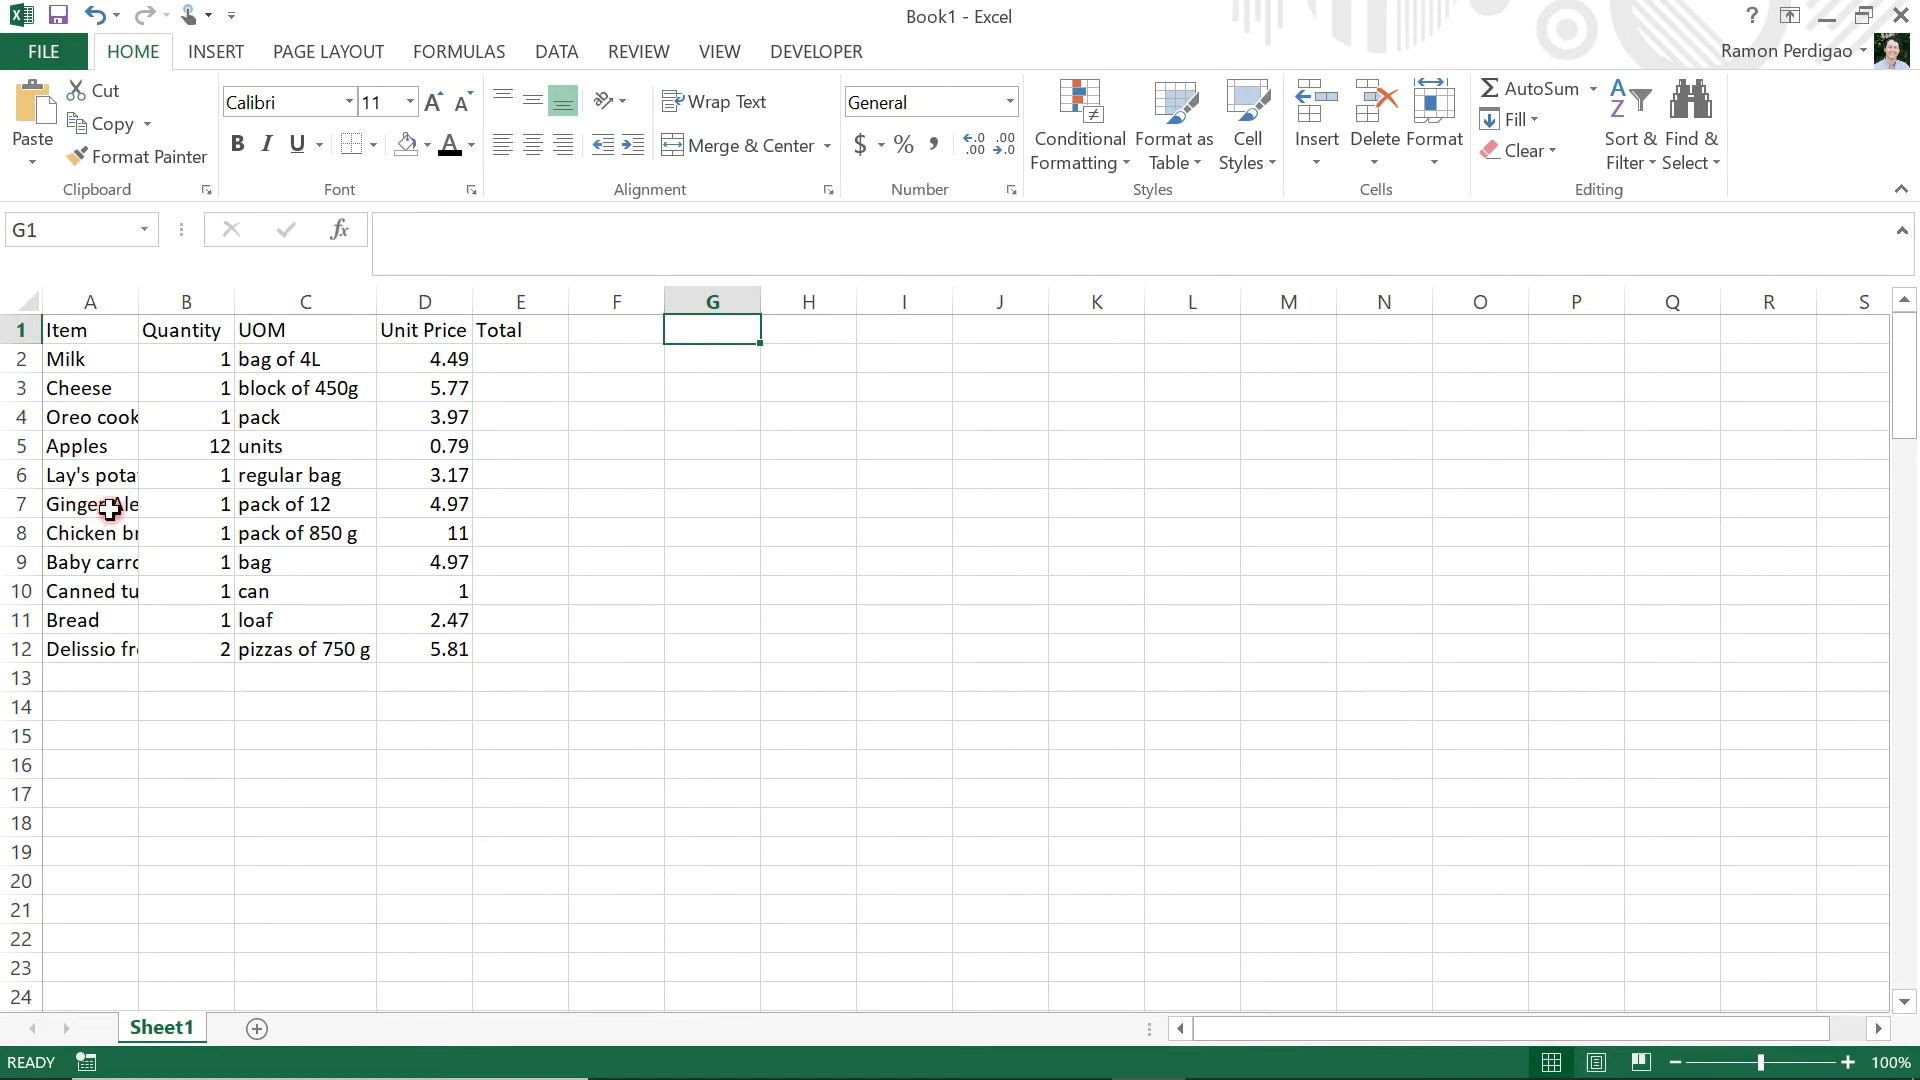
double_click(137, 303)
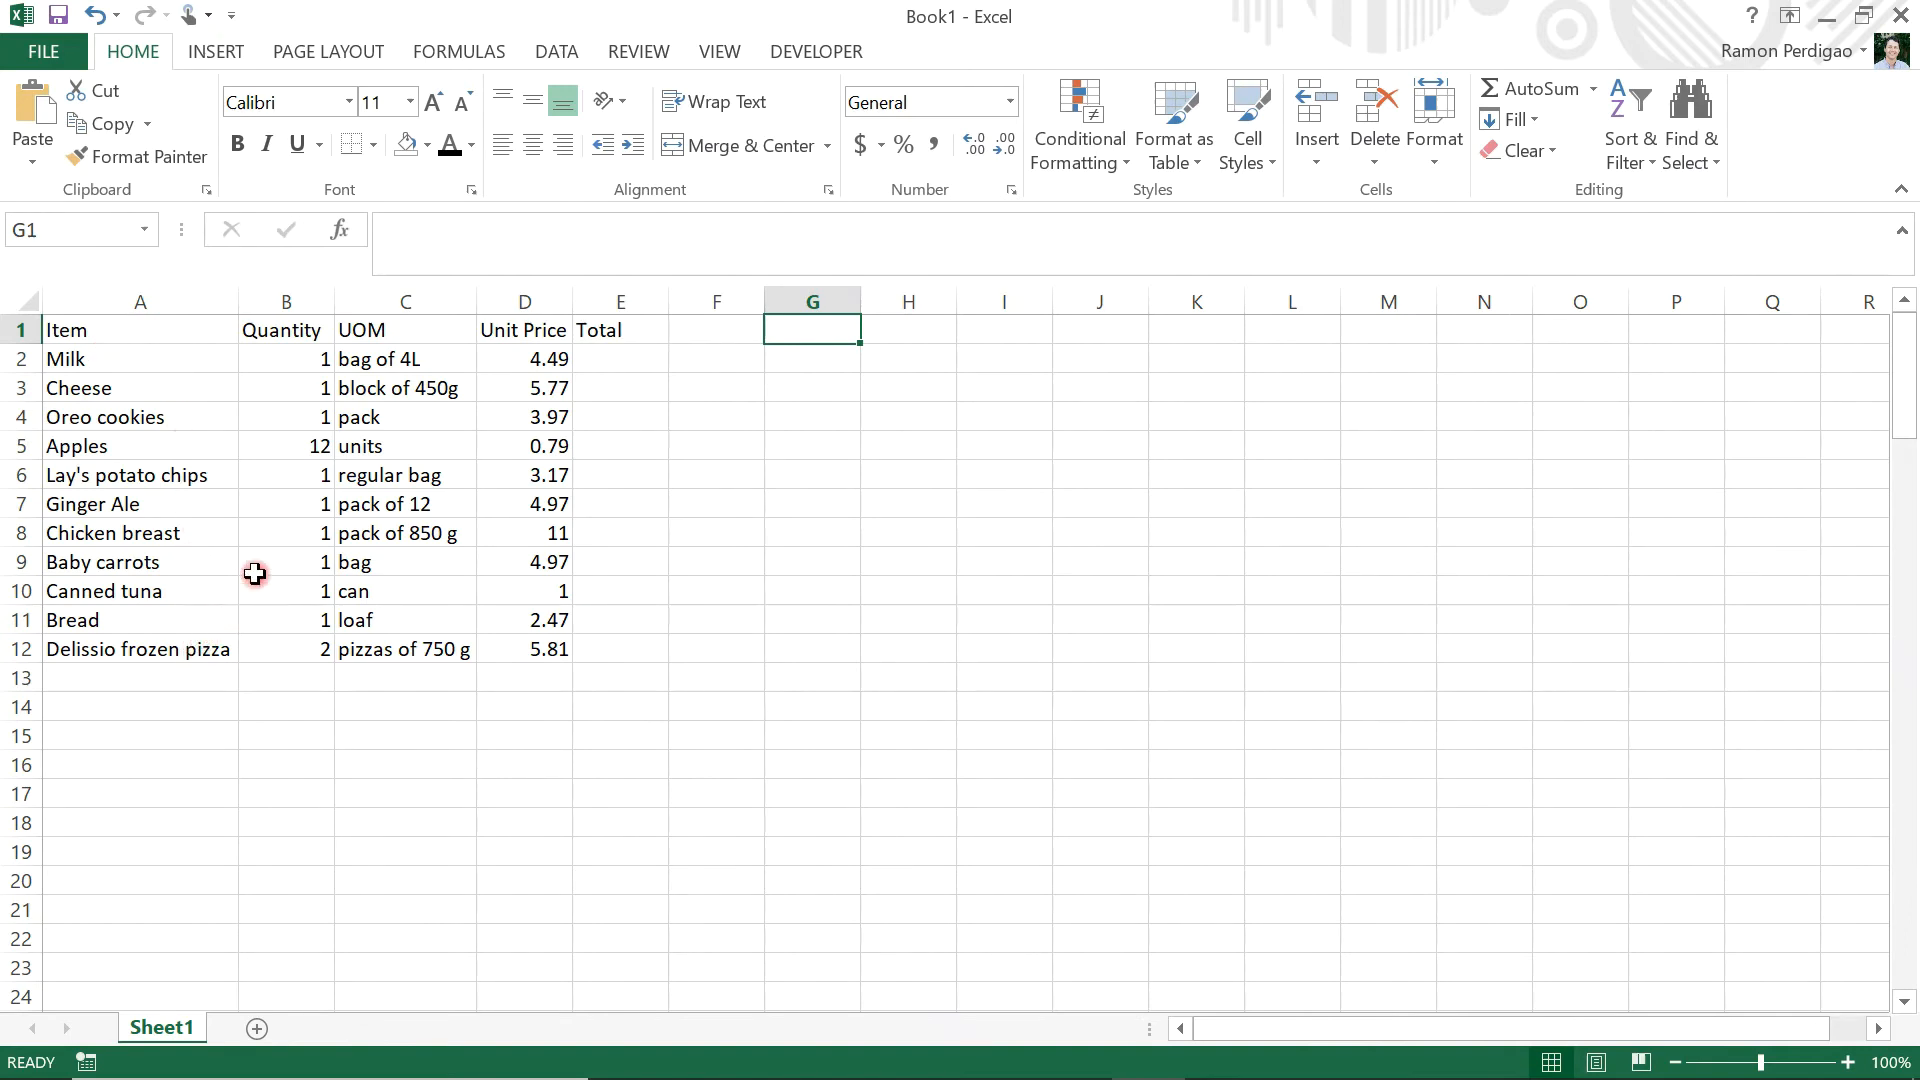
Change the header in E1 to "Total Price" and auto-fit the width of column E.
click(620, 330)
click(518, 228)
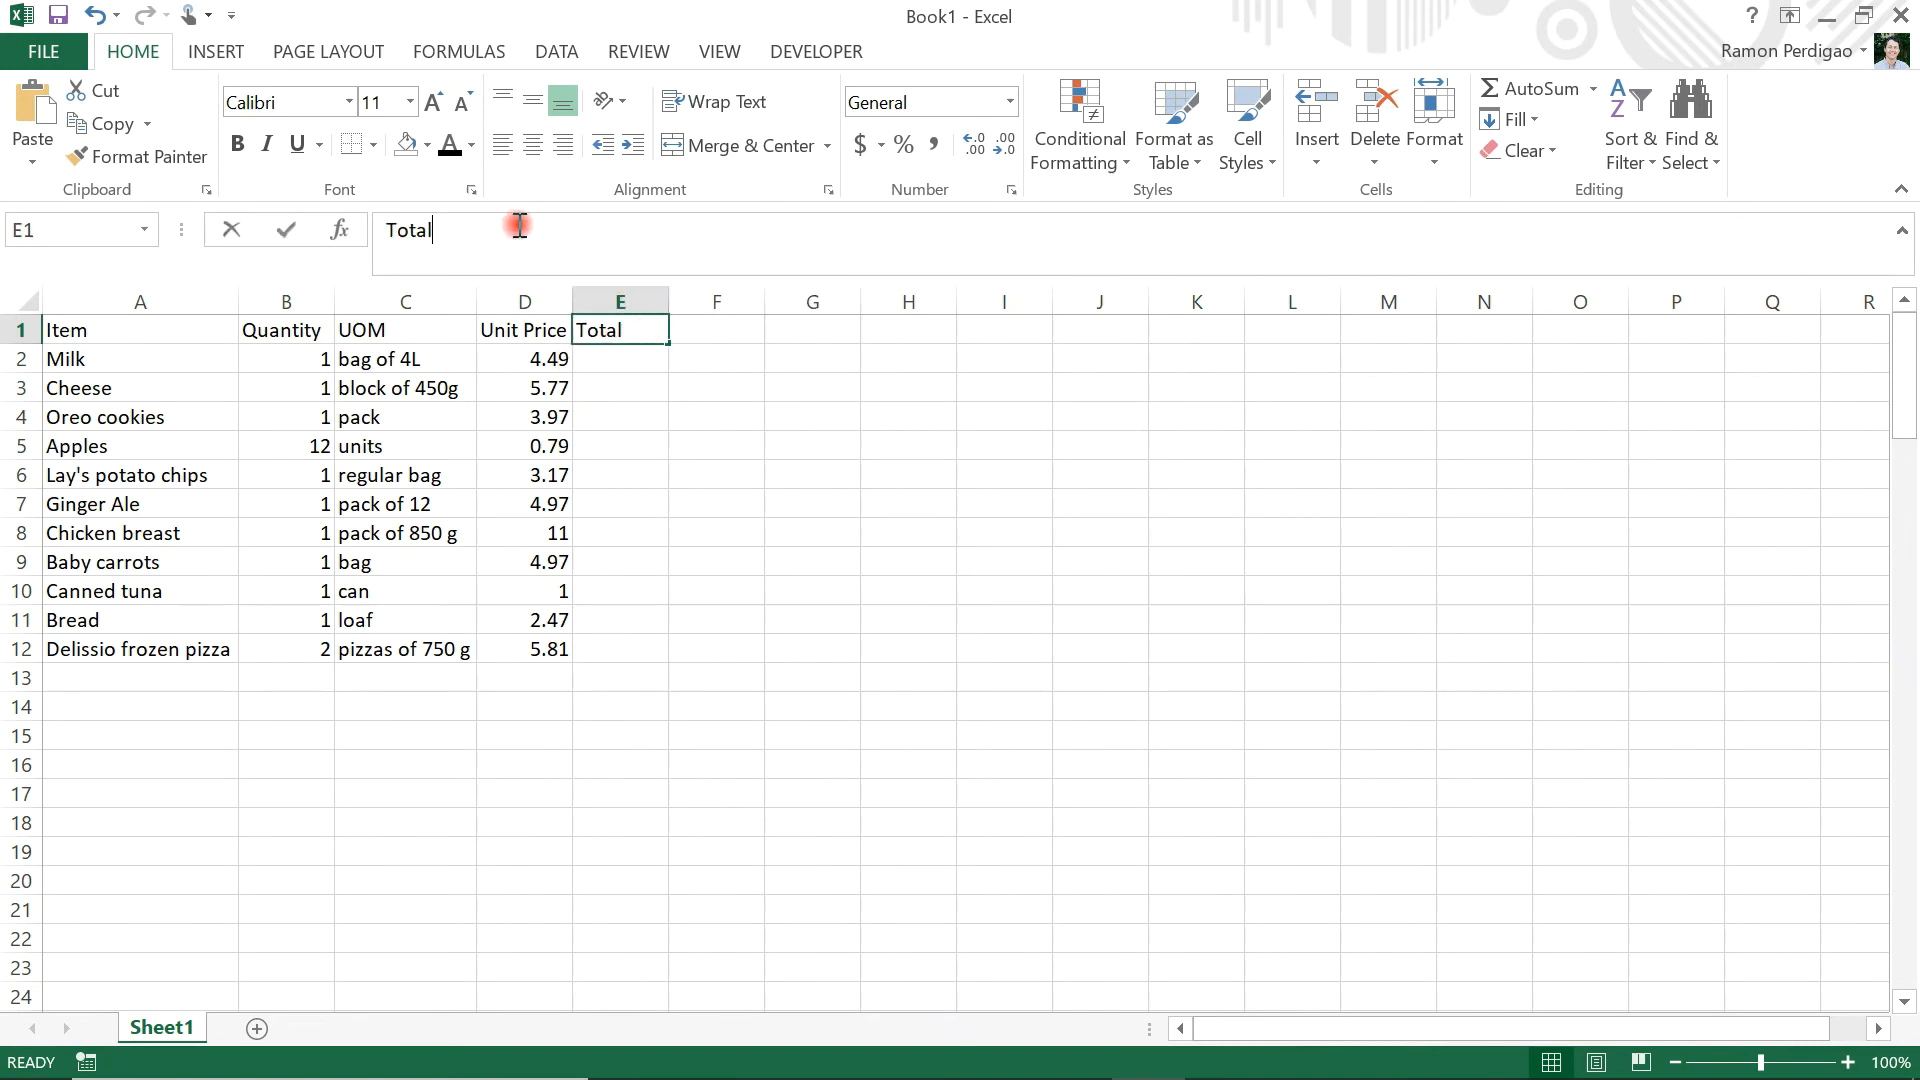
text(P)
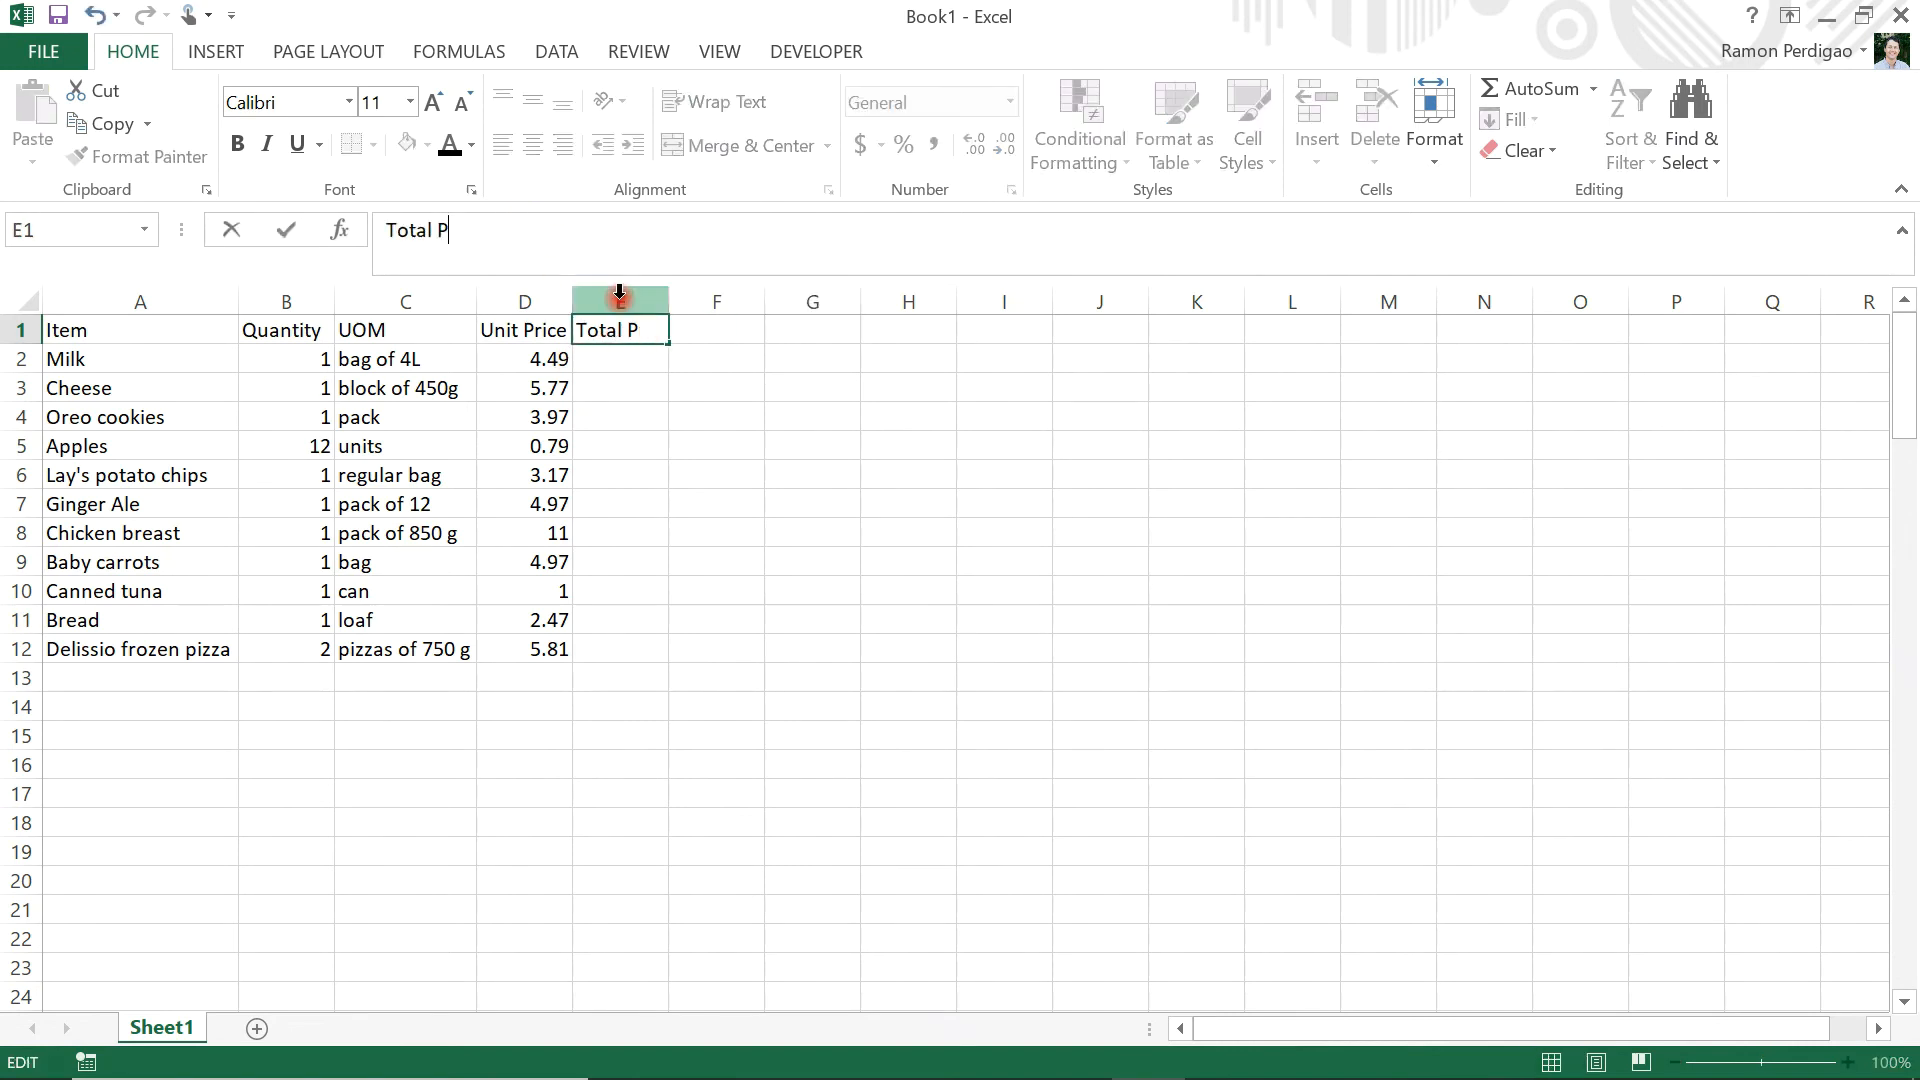
text(rice)
key(Return)
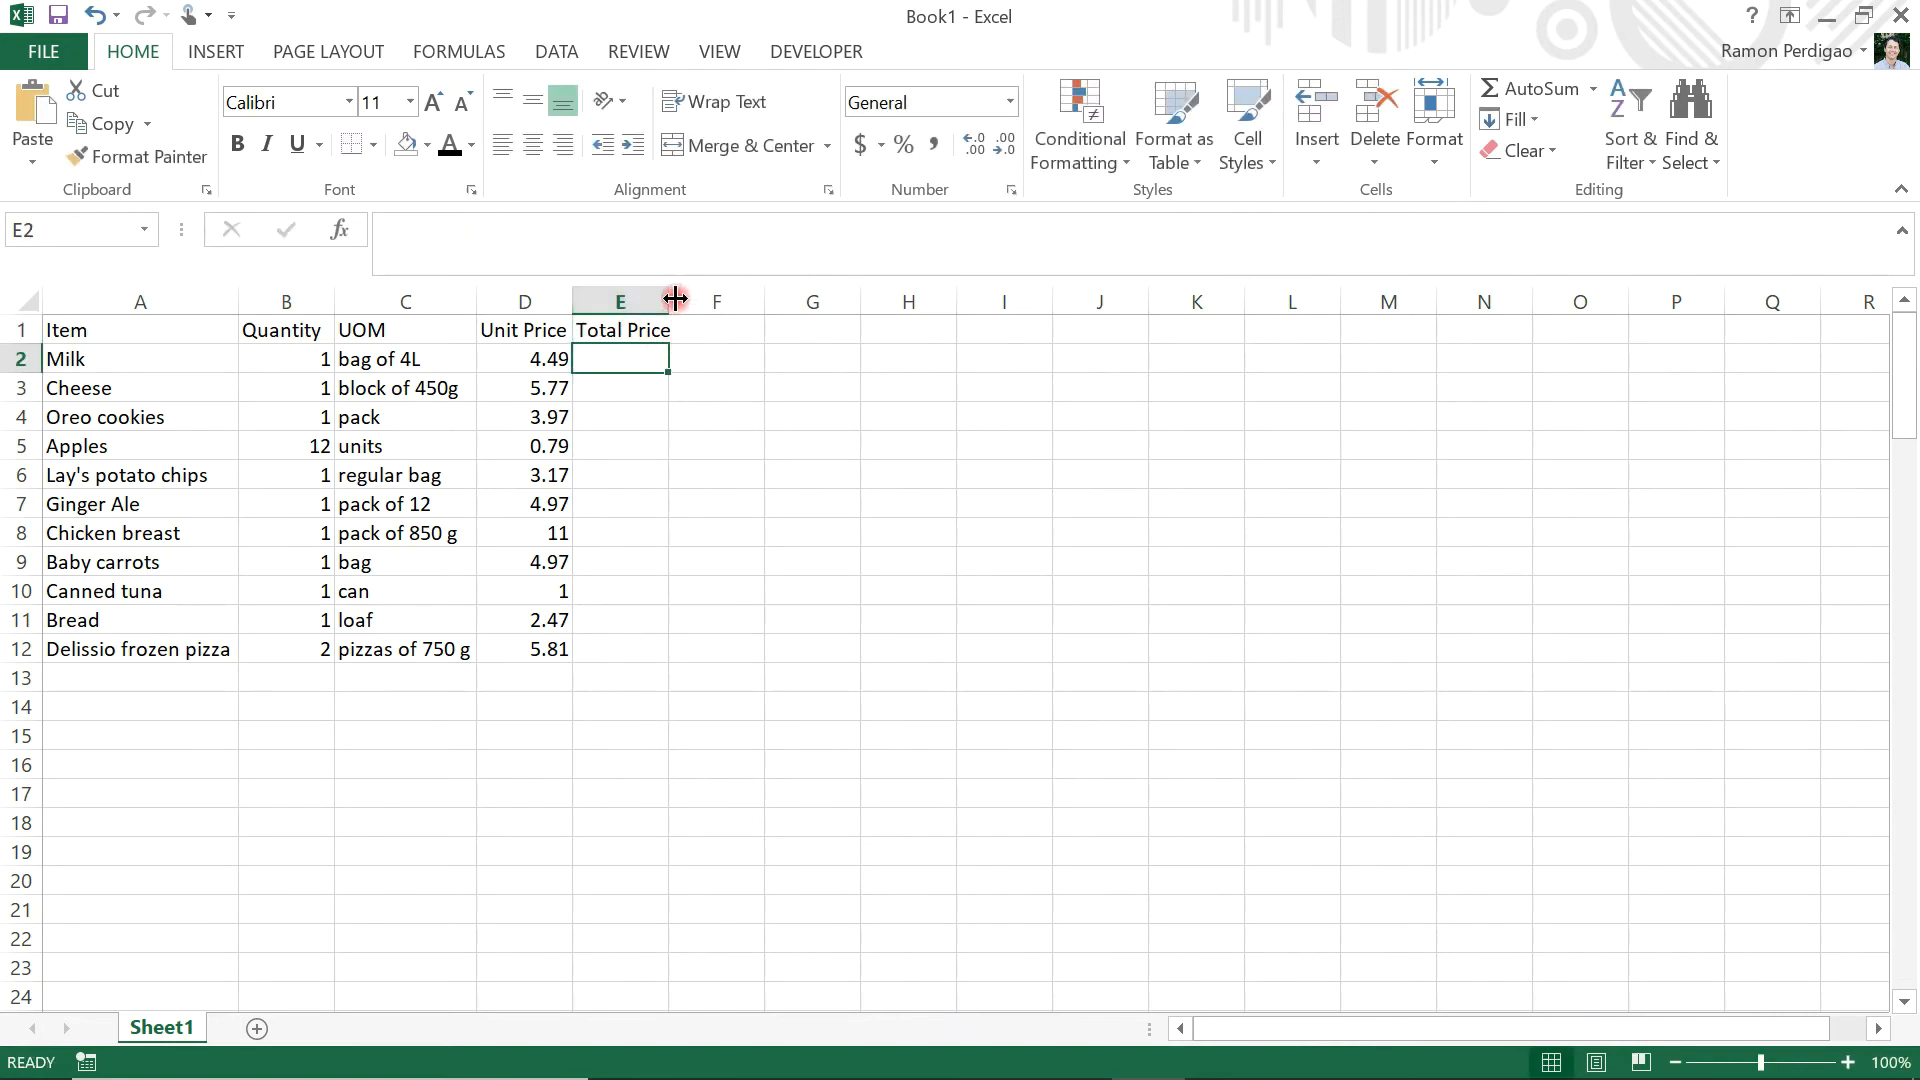
double_click(669, 297)
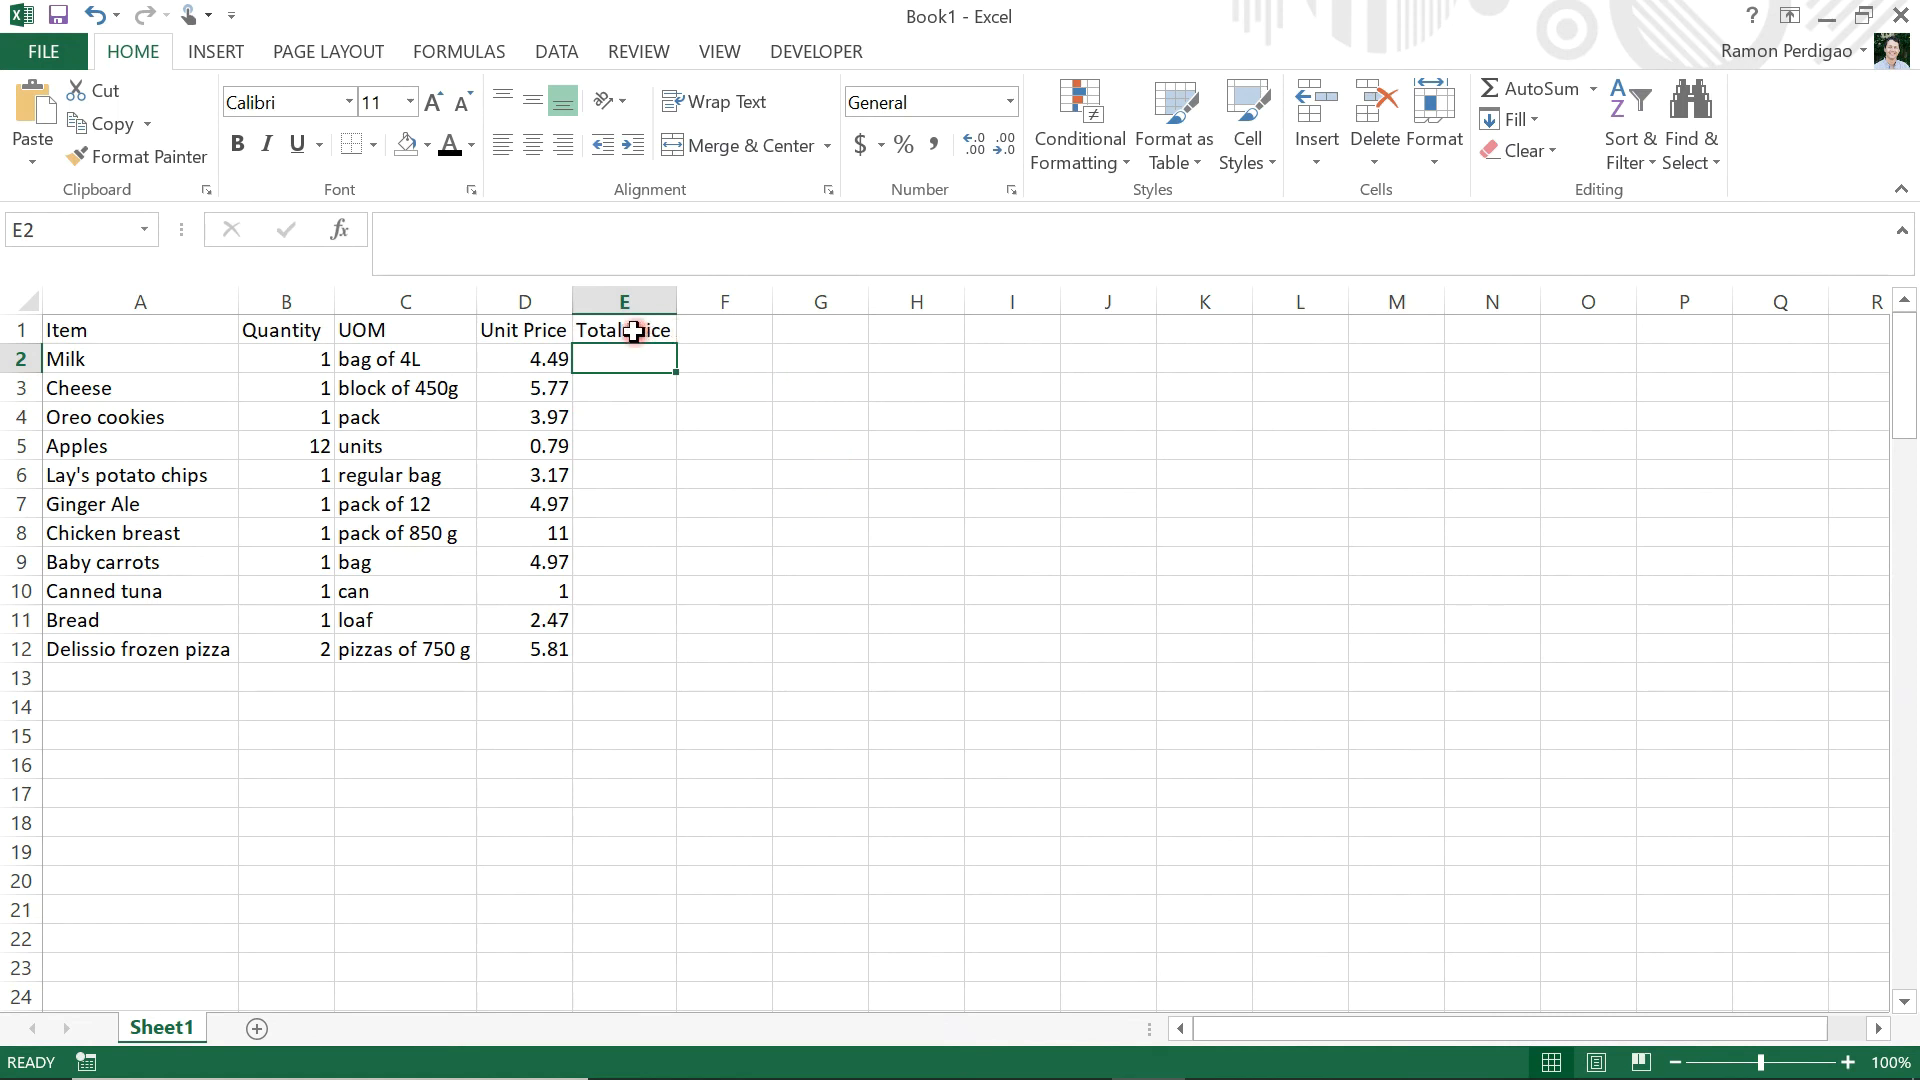
Make the header row in cells A1:E1 bold.
drag(627, 331, 182, 324)
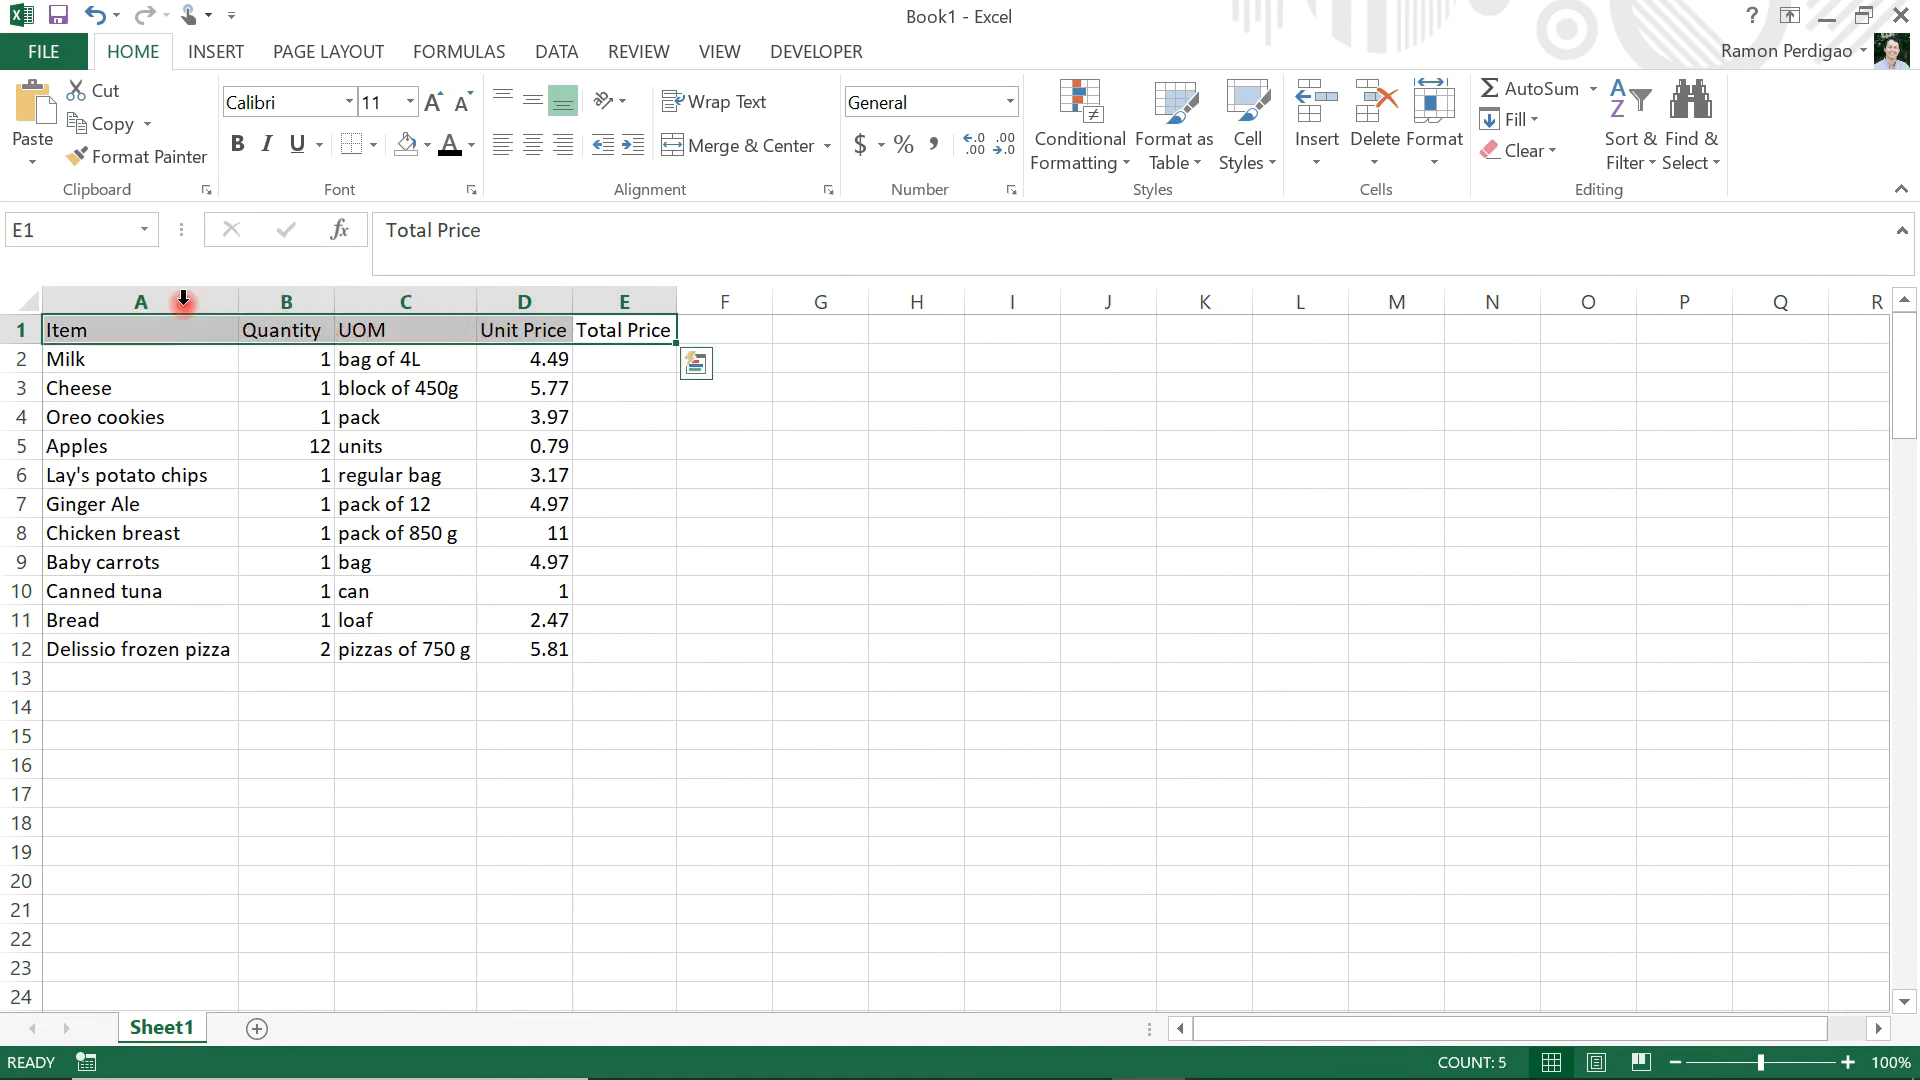
click(237, 146)
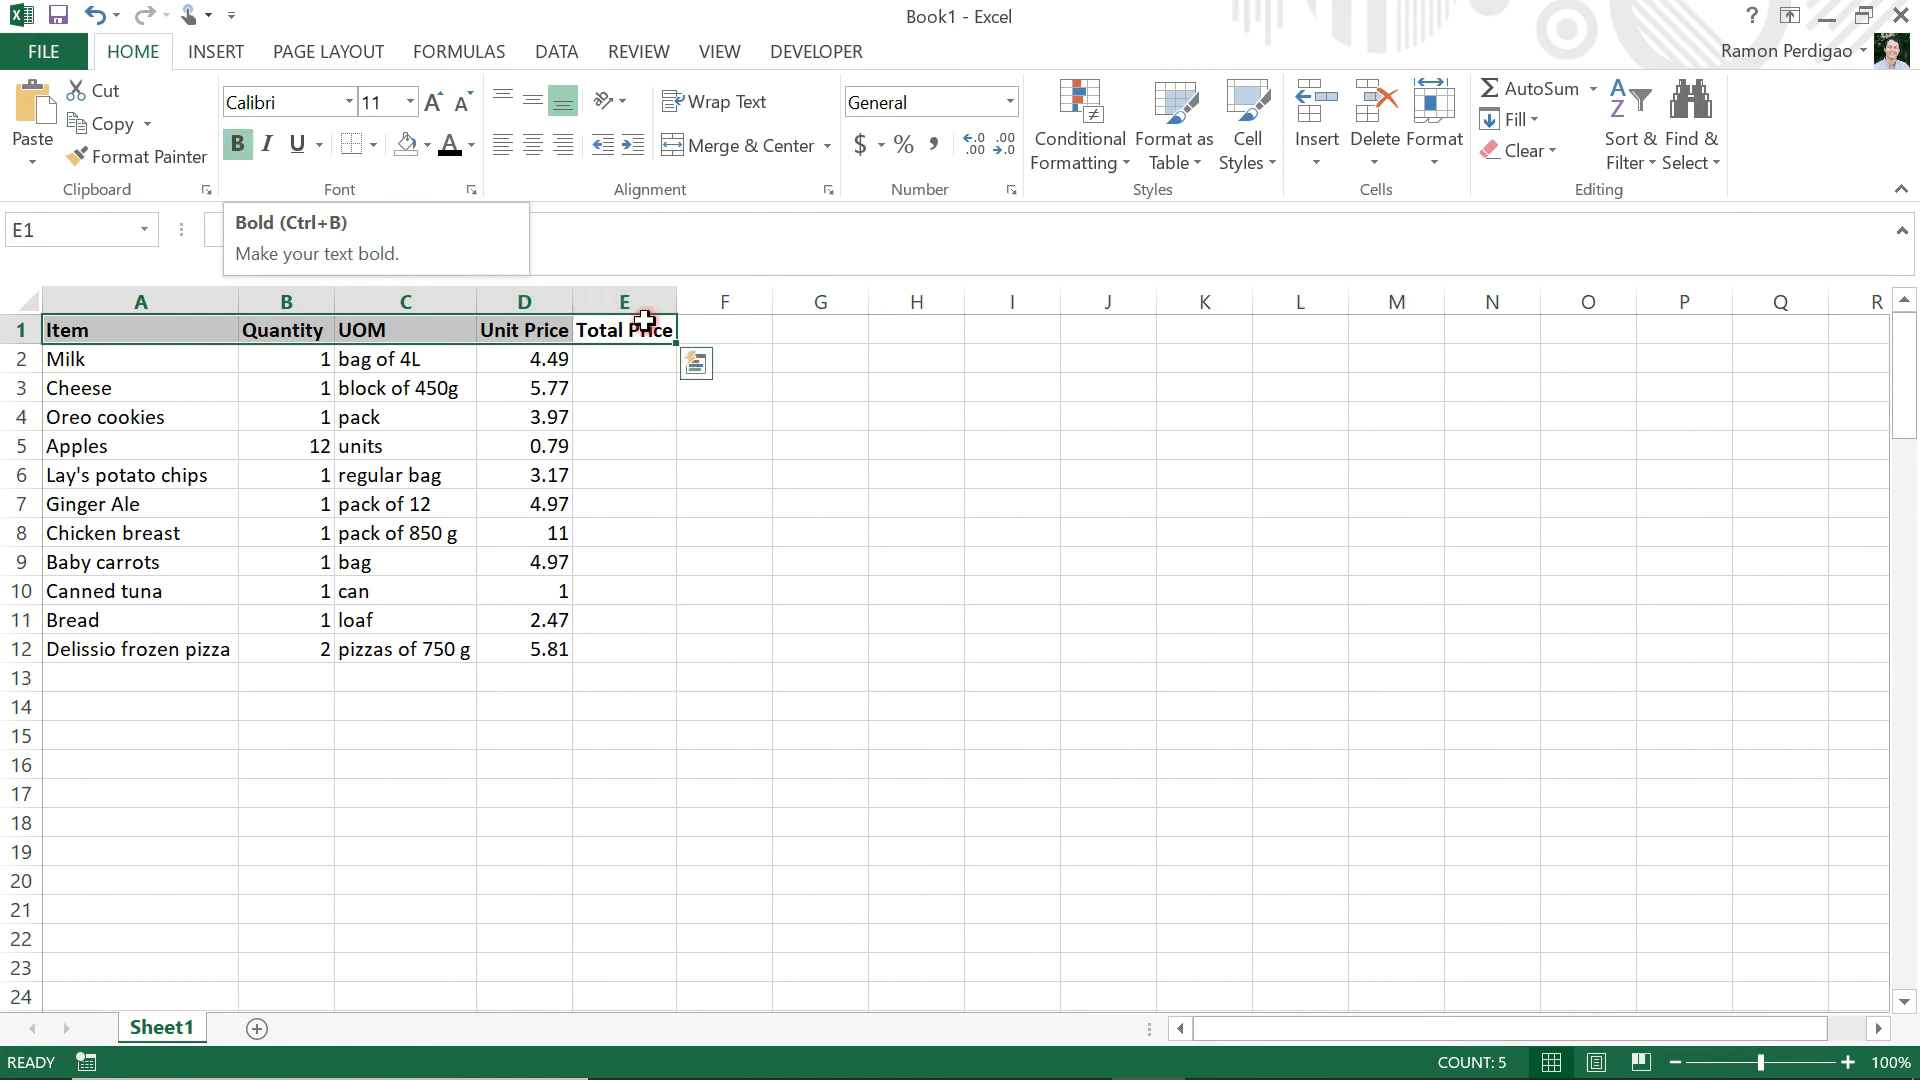
click(886, 395)
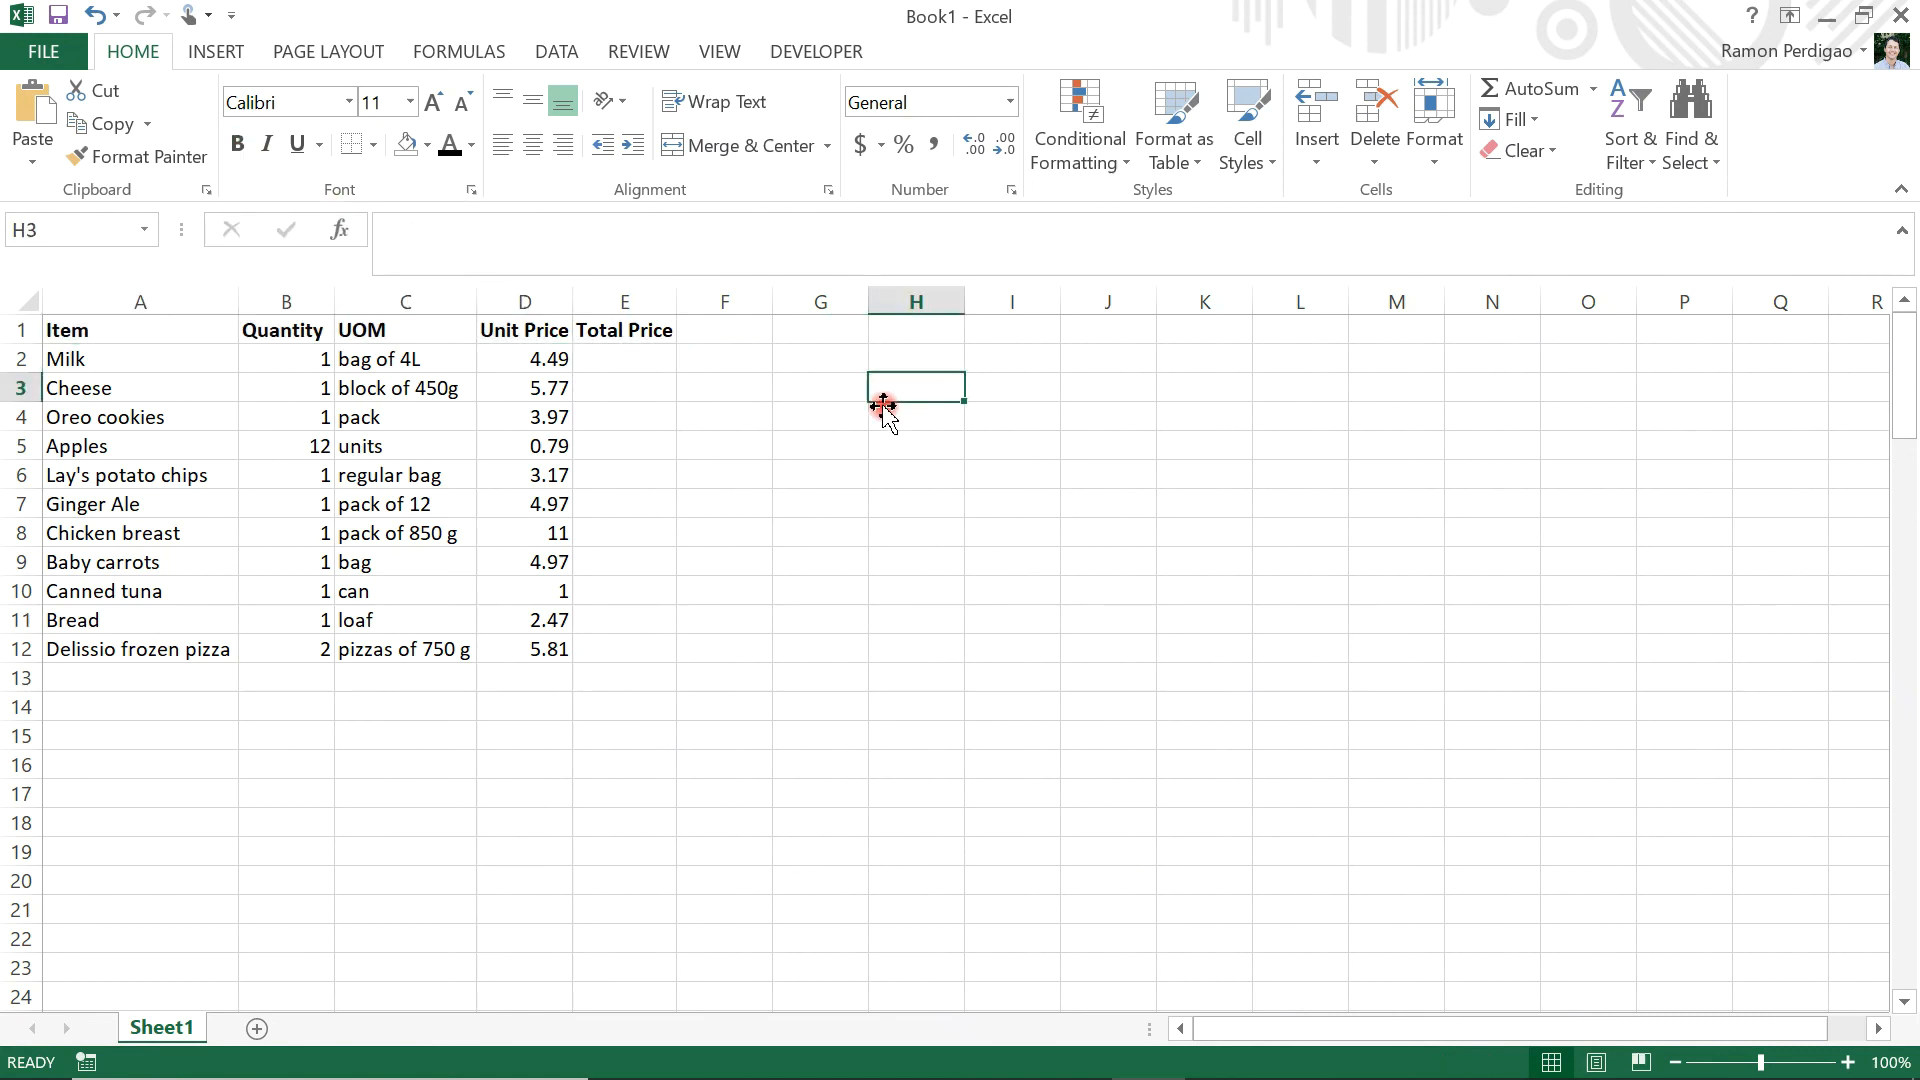